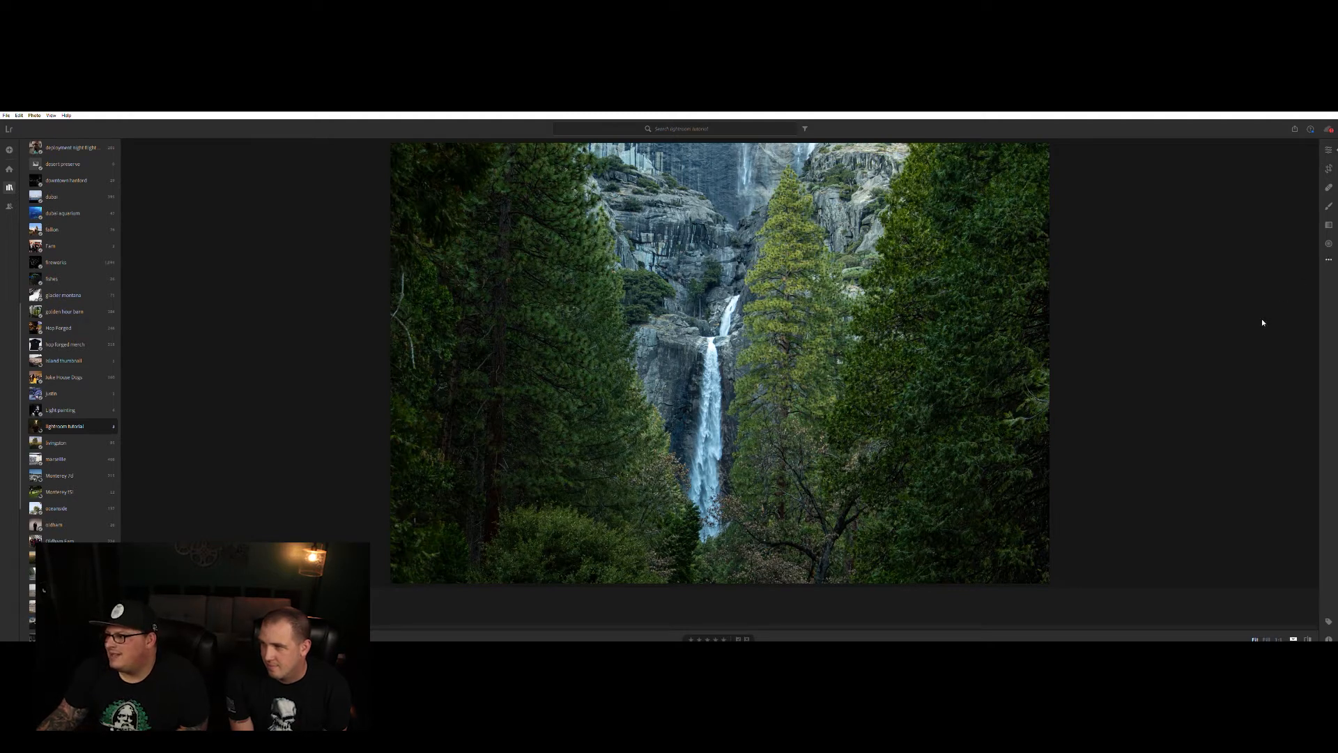
Show the unedited waterfall photo, open its editing controls and try the automatic tonal adjustment
key(backslash)
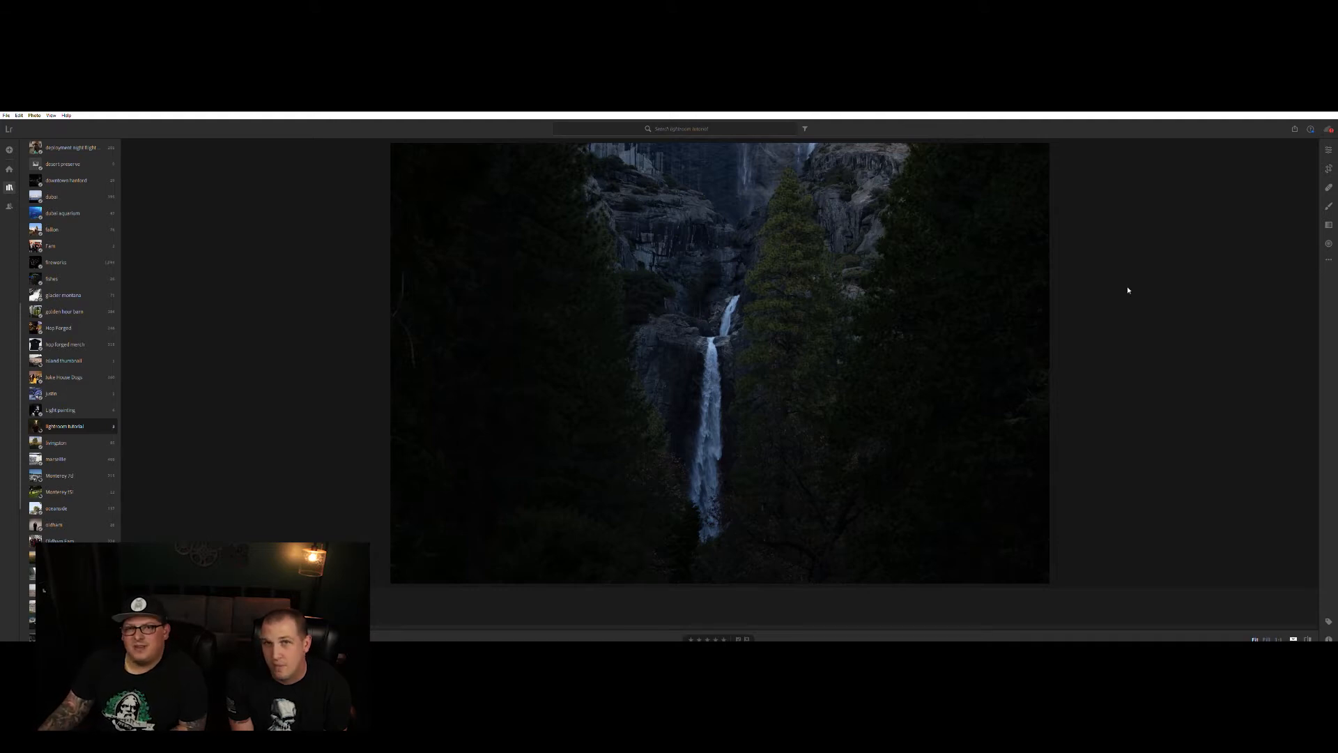
click(1329, 149)
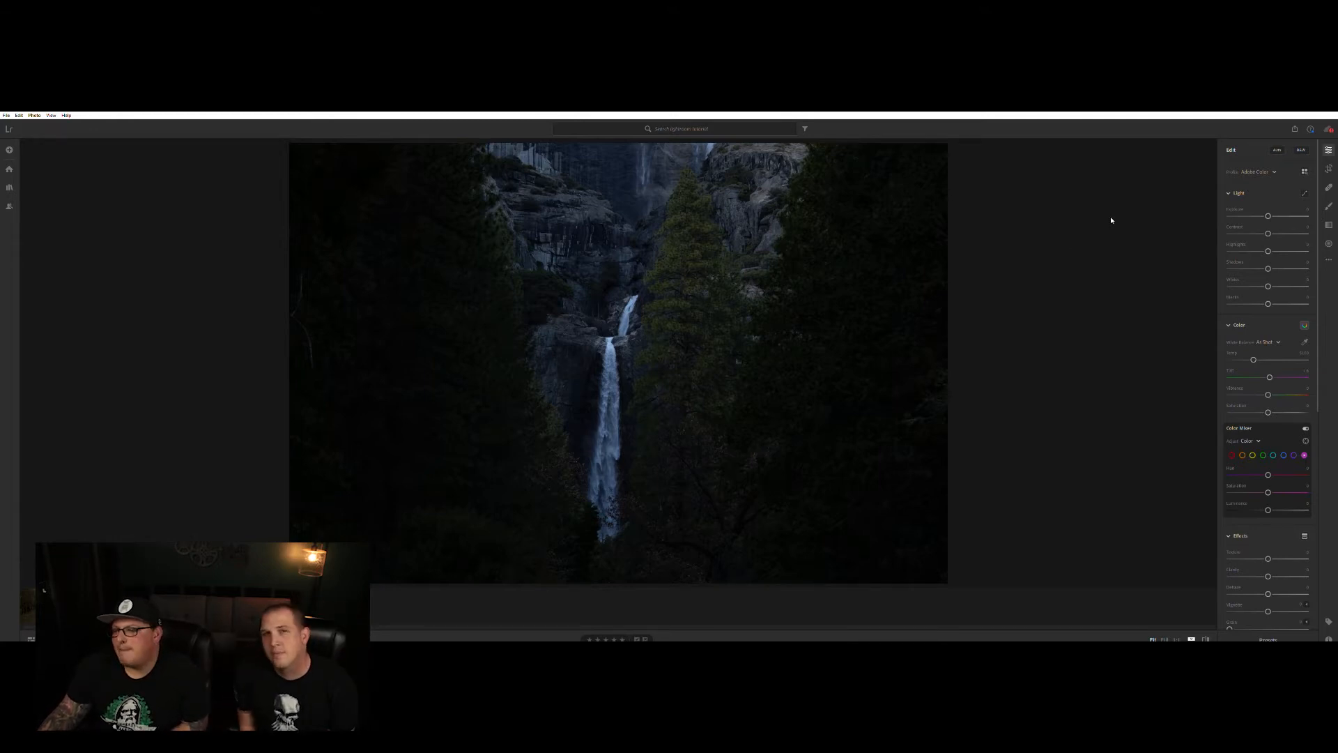
click(1279, 149)
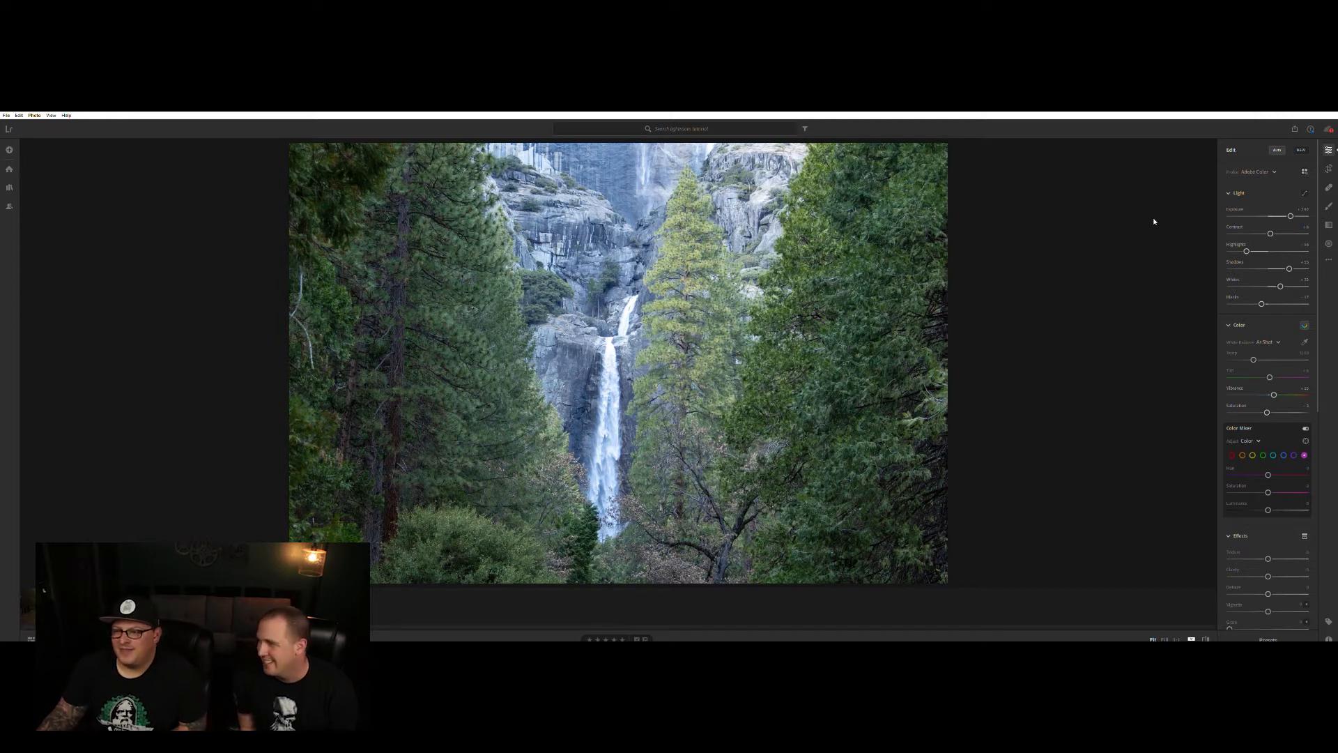
click(1276, 146)
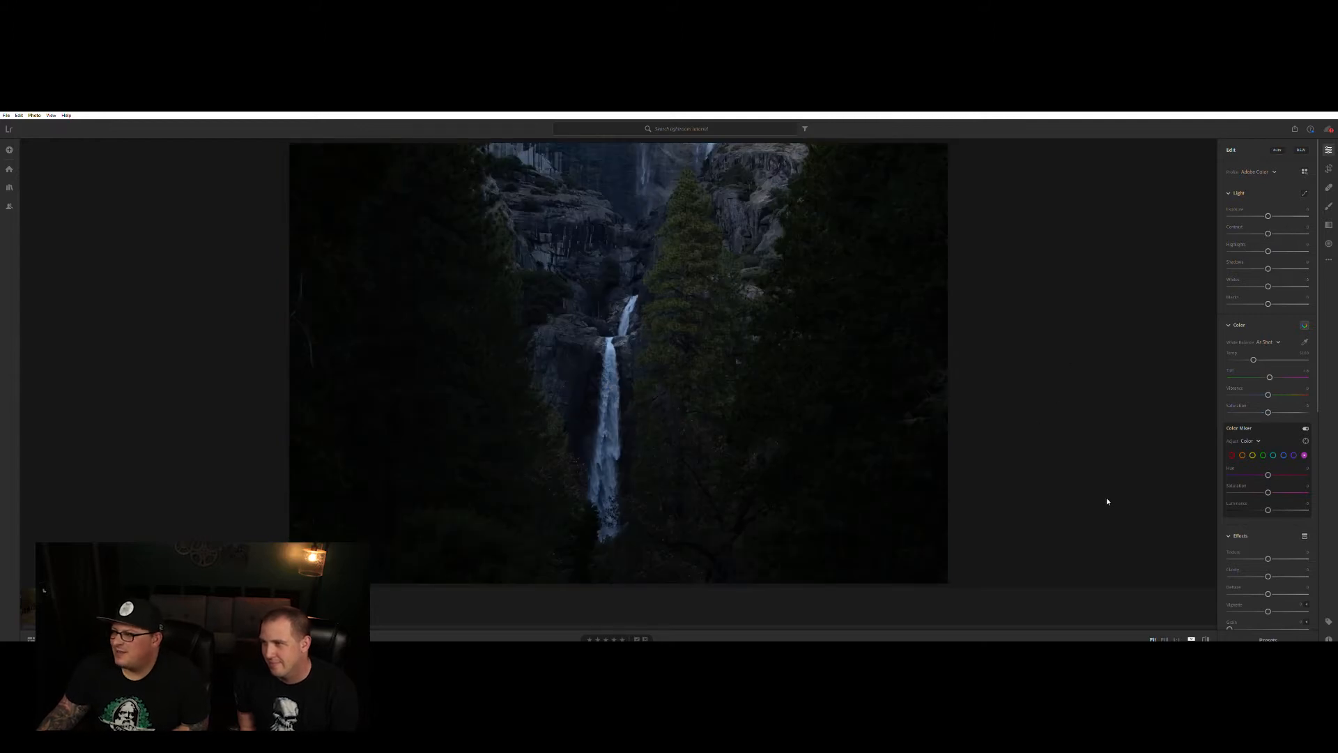
Apply the fifth preset in the custom preset group to give the waterfall photo a dark, faded blue look
click(1268, 638)
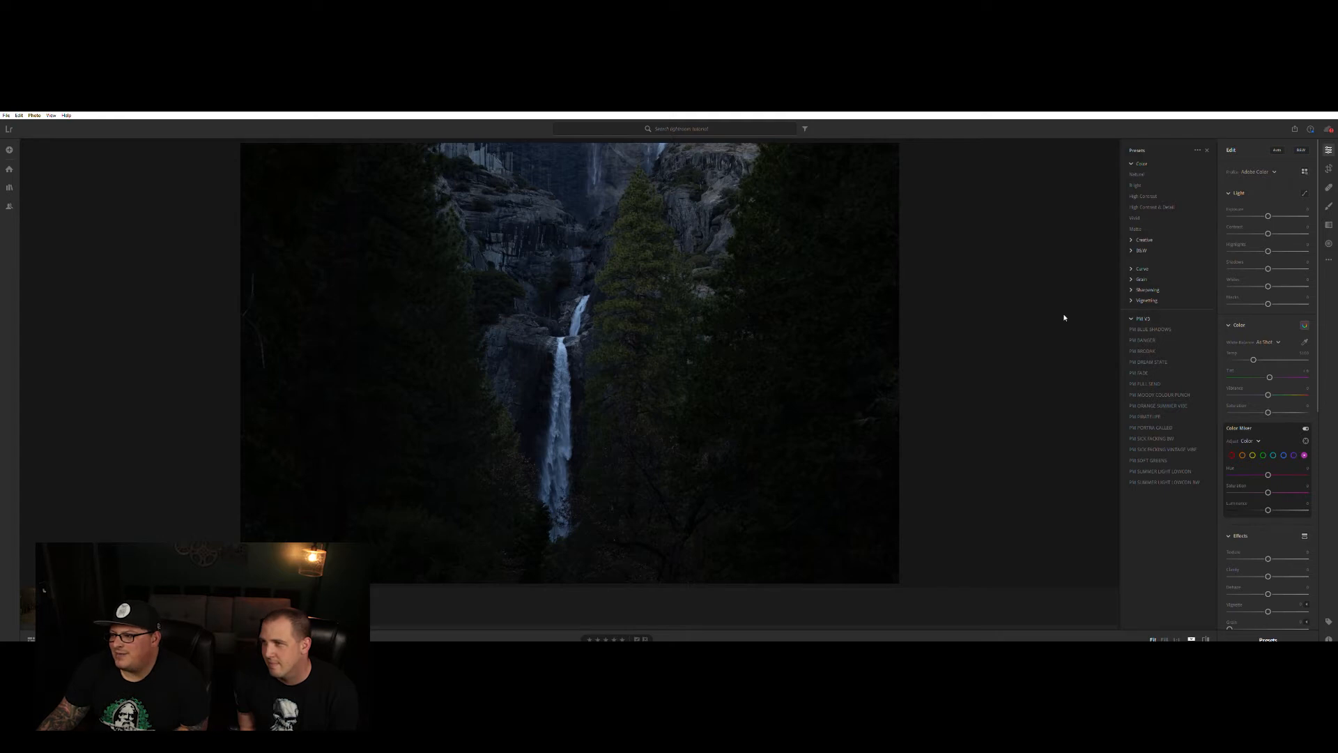
click(1149, 329)
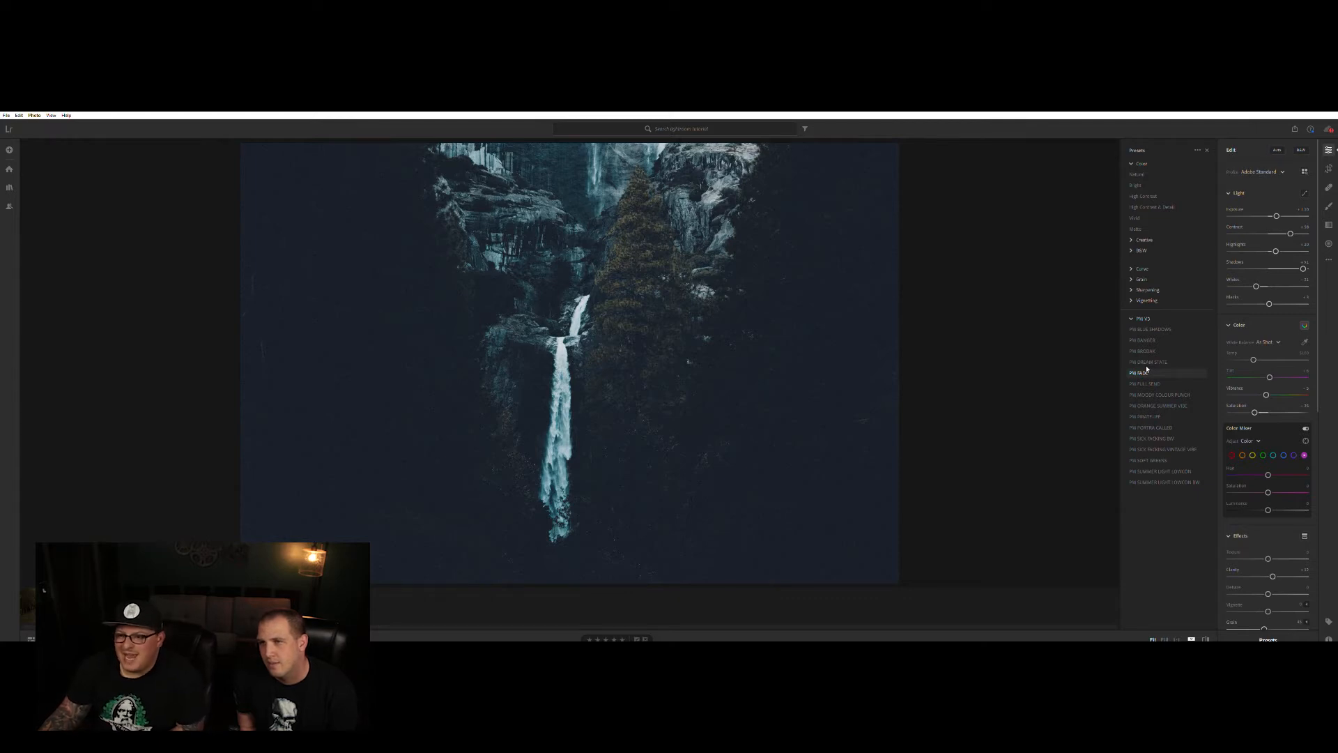
click(1146, 372)
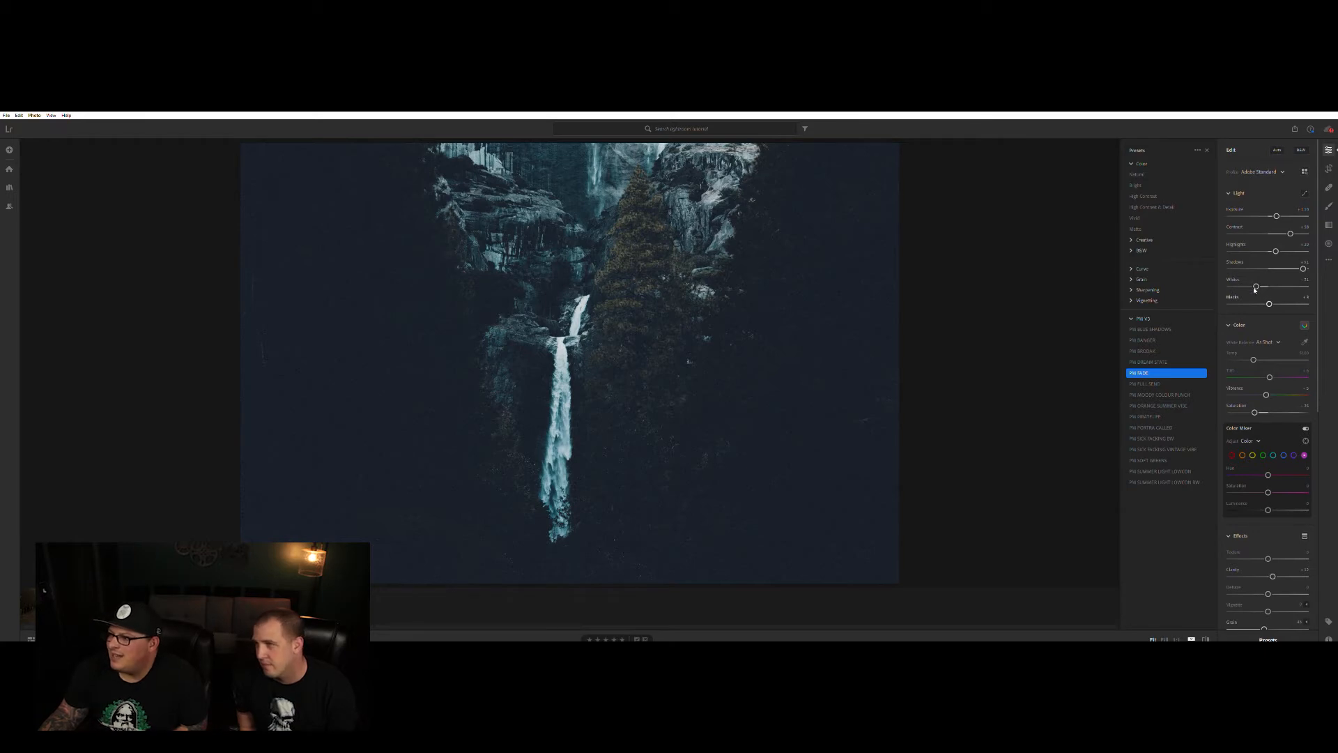
Fine-tune the preset's light settings: raise exposure slightly, lower contrast and shadows, and raise highlights and whites
scroll(1275, 425, down, 1)
scroll(1280, 438, down, 2)
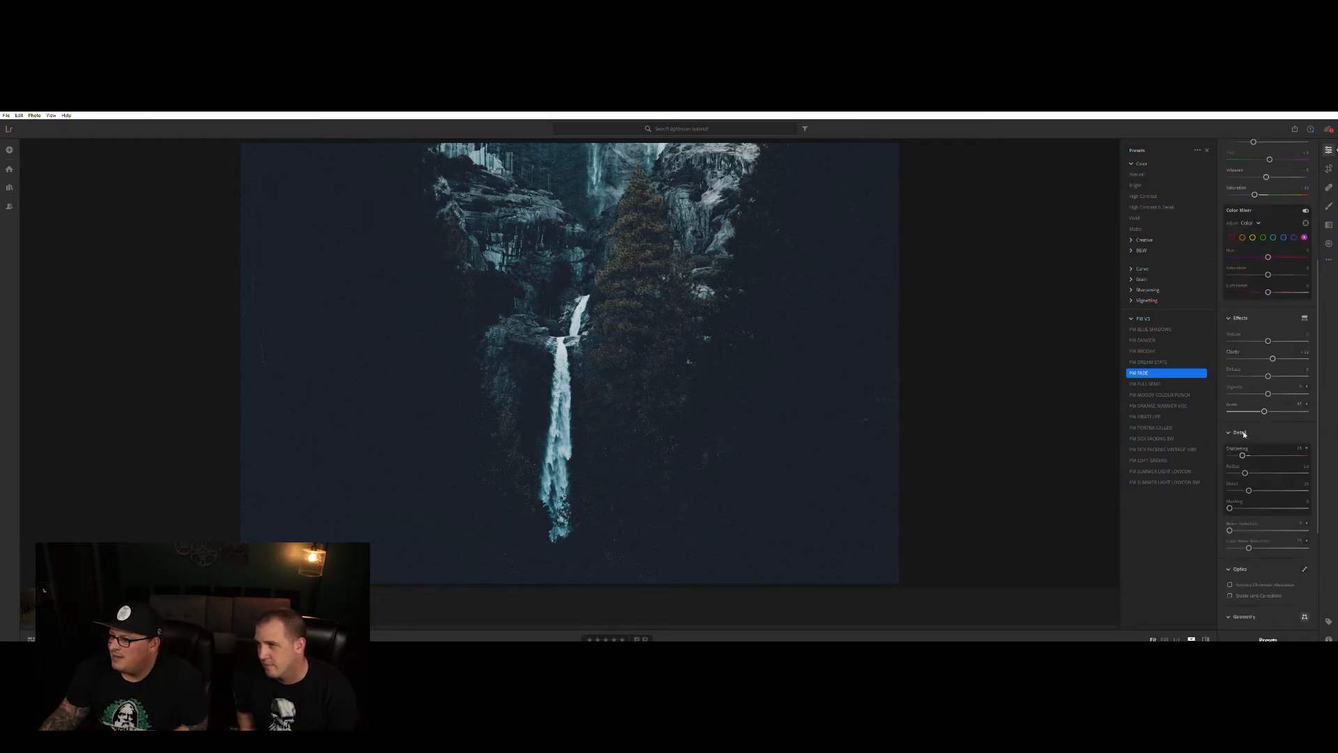
scroll(1254, 451, down, 1)
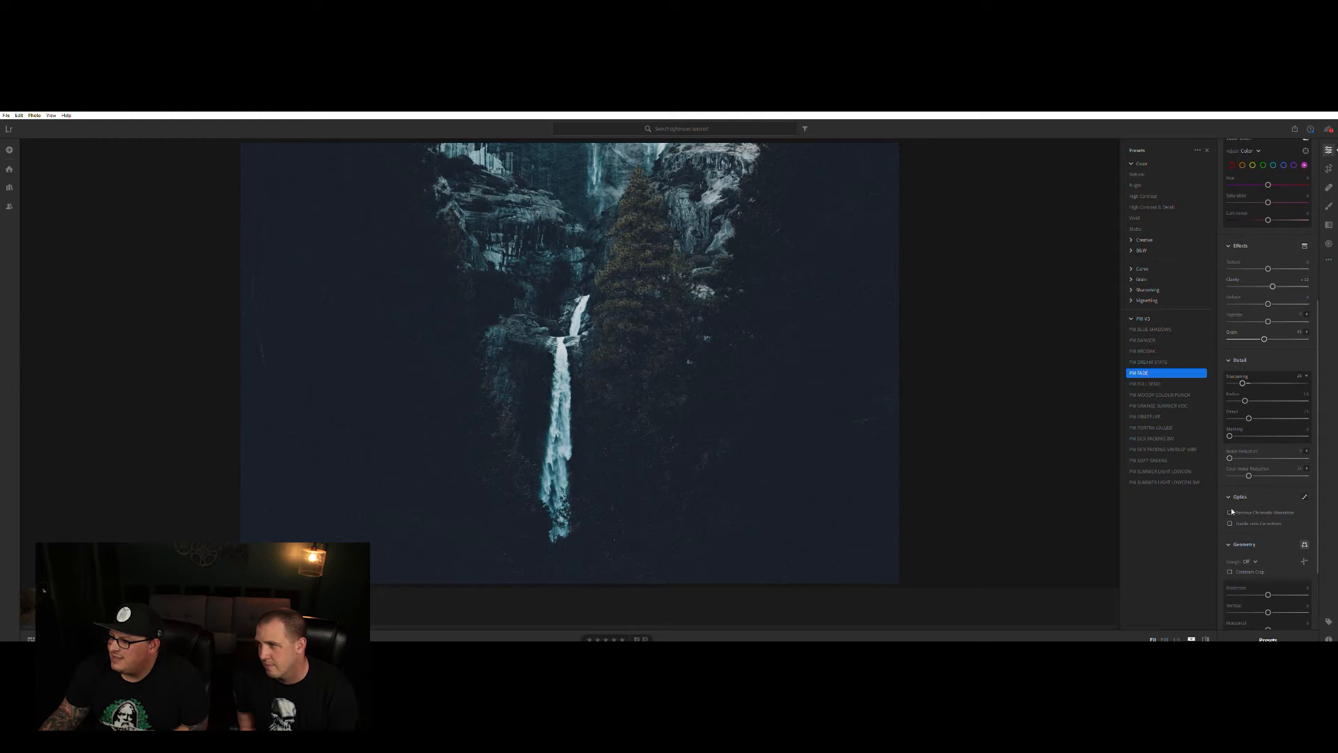
scroll(1234, 411, up, 4)
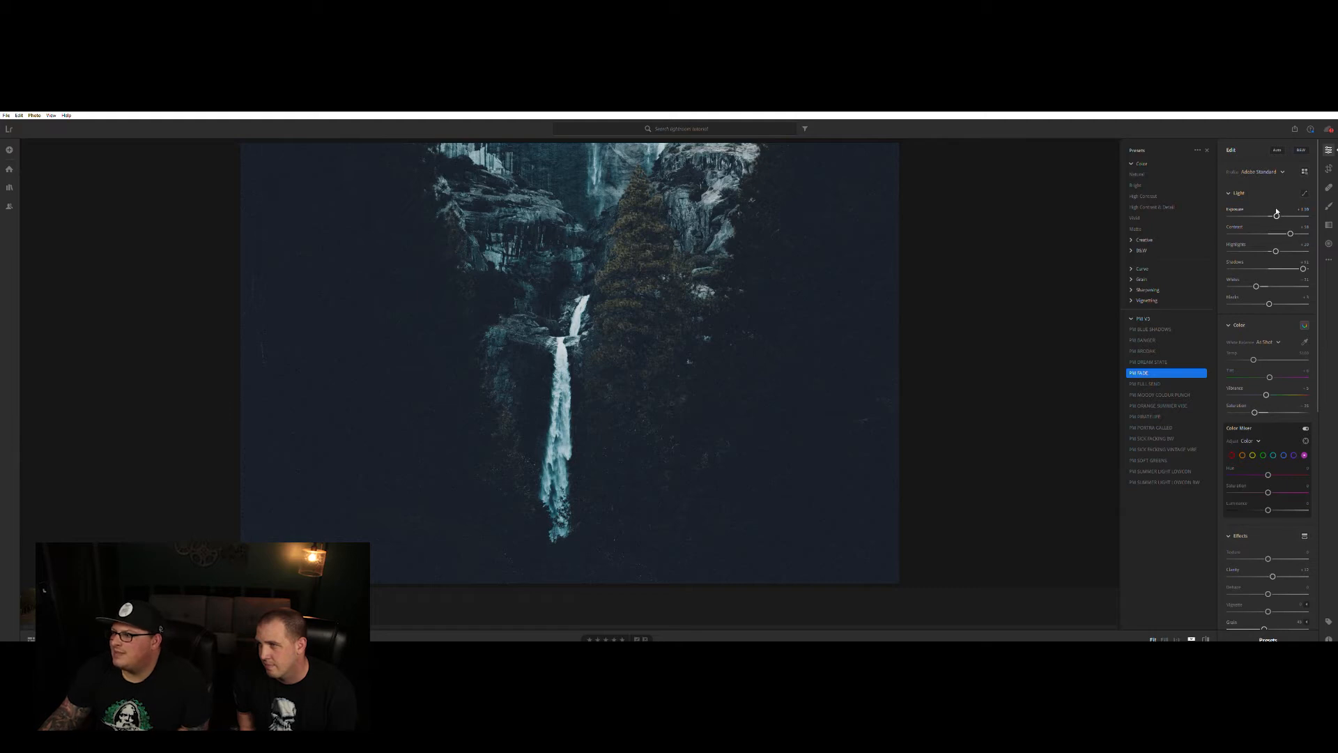
mouse_move(1276, 213)
mouse_down()
mouse_move(1244, 211)
mouse_move(1278, 208)
mouse_up()
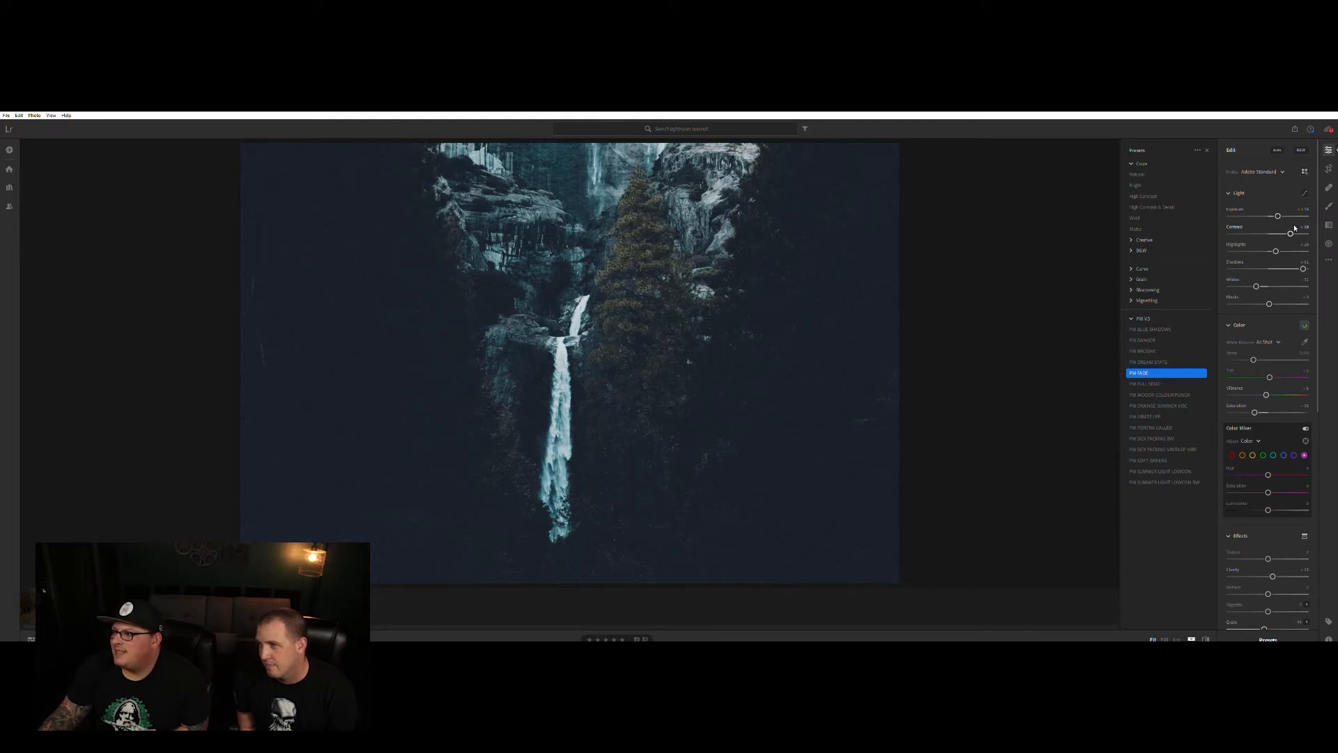
mouse_move(1291, 230)
mouse_down()
mouse_move(1209, 227)
mouse_move(1294, 230)
mouse_move(1227, 231)
mouse_move(1282, 231)
mouse_up()
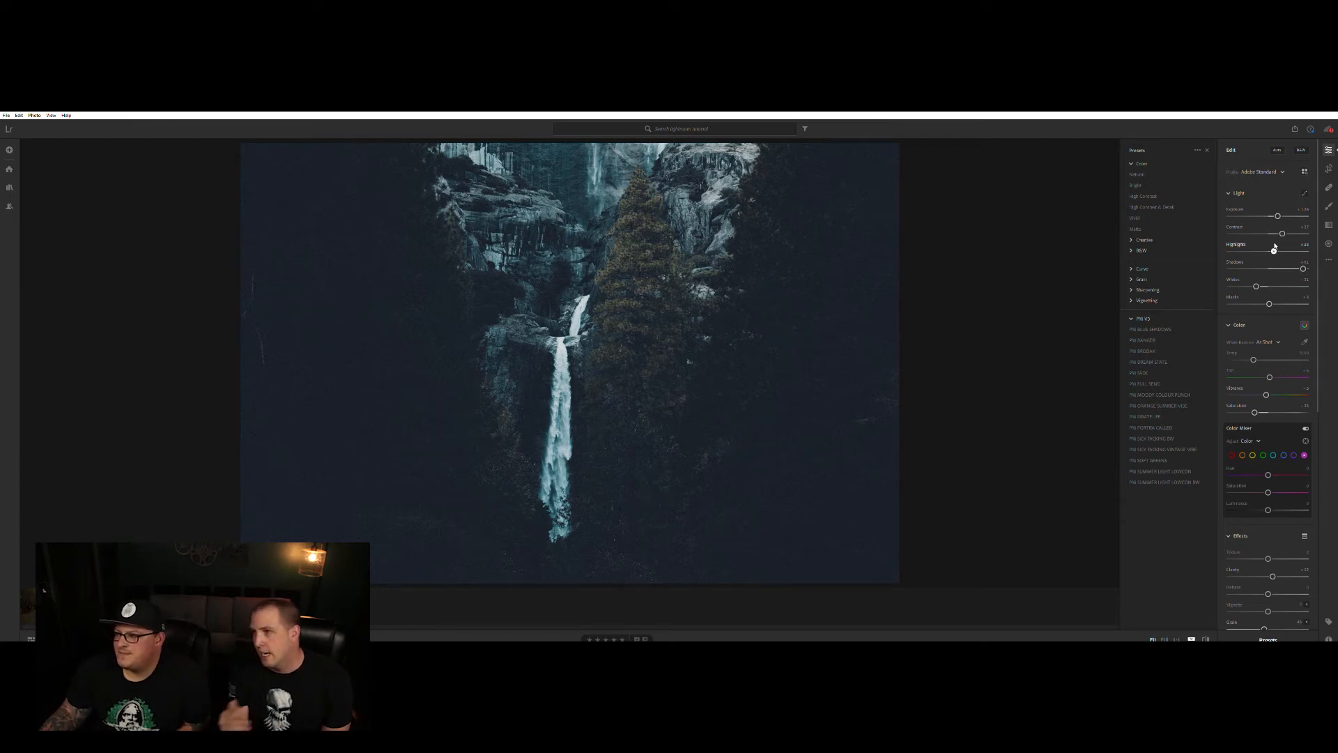
drag(1275, 249, 1269, 302)
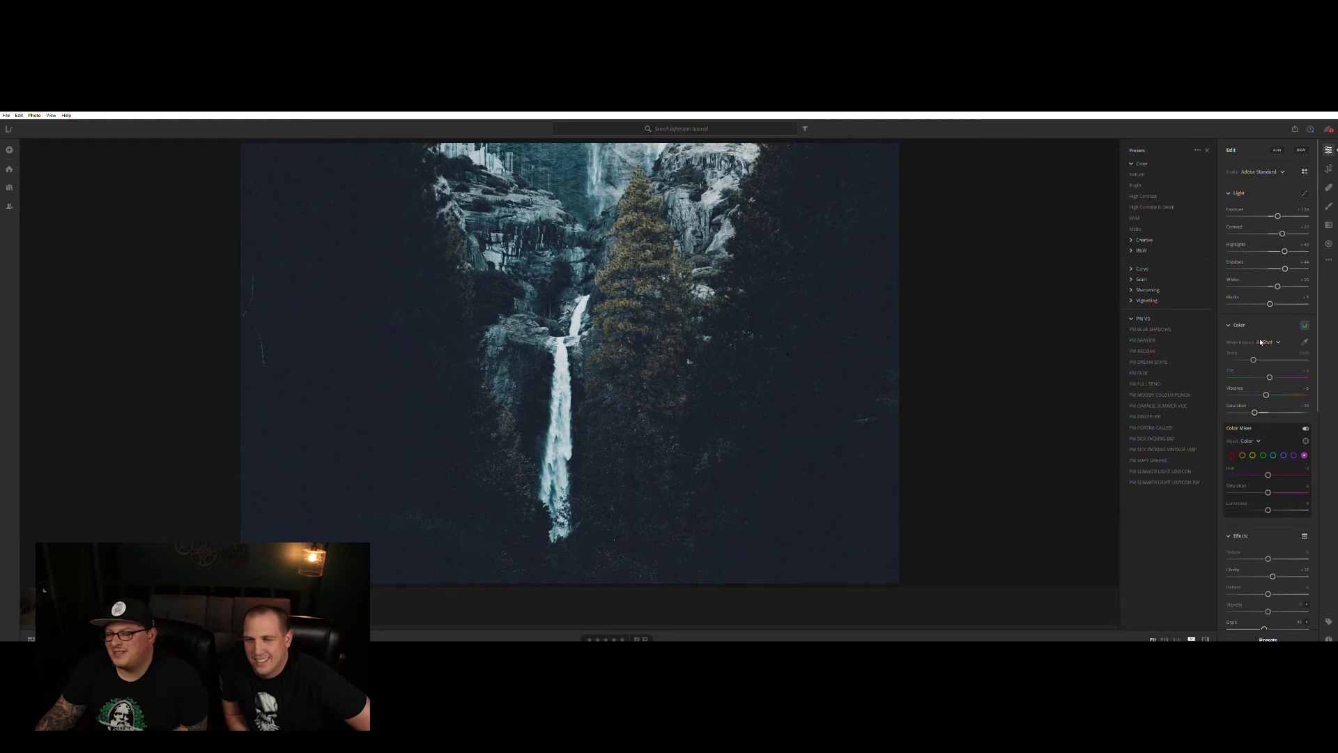
Warm the photo's white balance temperature and nudge the tint slightly toward magenta
scroll(1254, 341, down, 2)
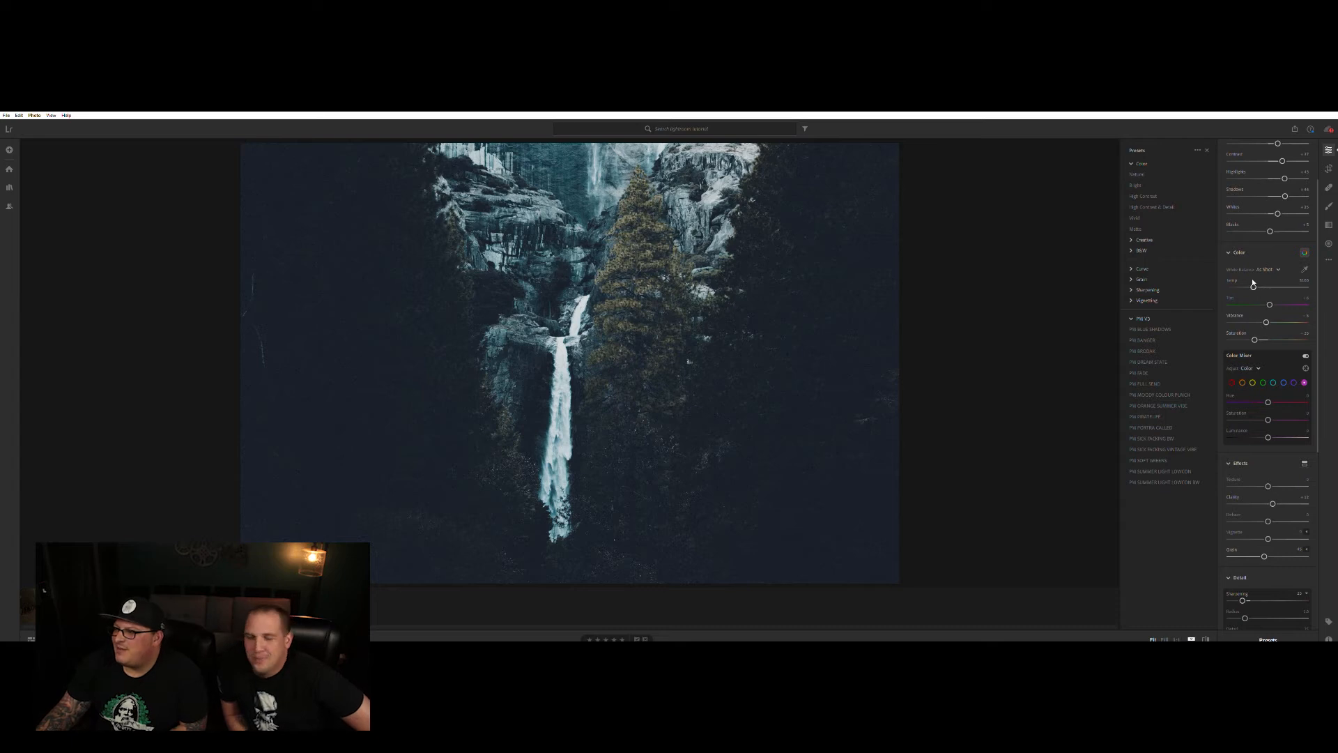
mouse_move(1253, 285)
mouse_down()
mouse_move(1313, 282)
mouse_move(1216, 286)
mouse_move(1270, 286)
mouse_up()
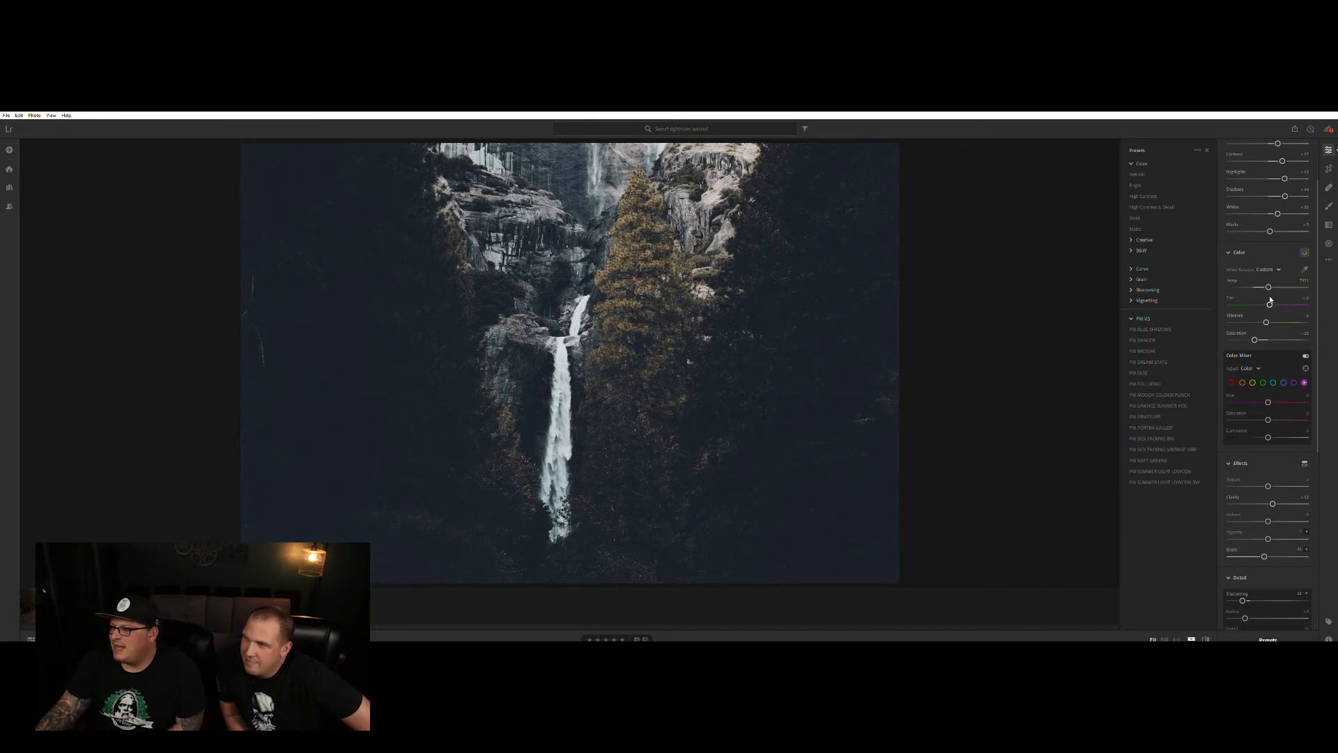
mouse_move(1269, 303)
mouse_down()
mouse_move(1289, 304)
mouse_move(1234, 304)
mouse_move(1271, 303)
mouse_up()
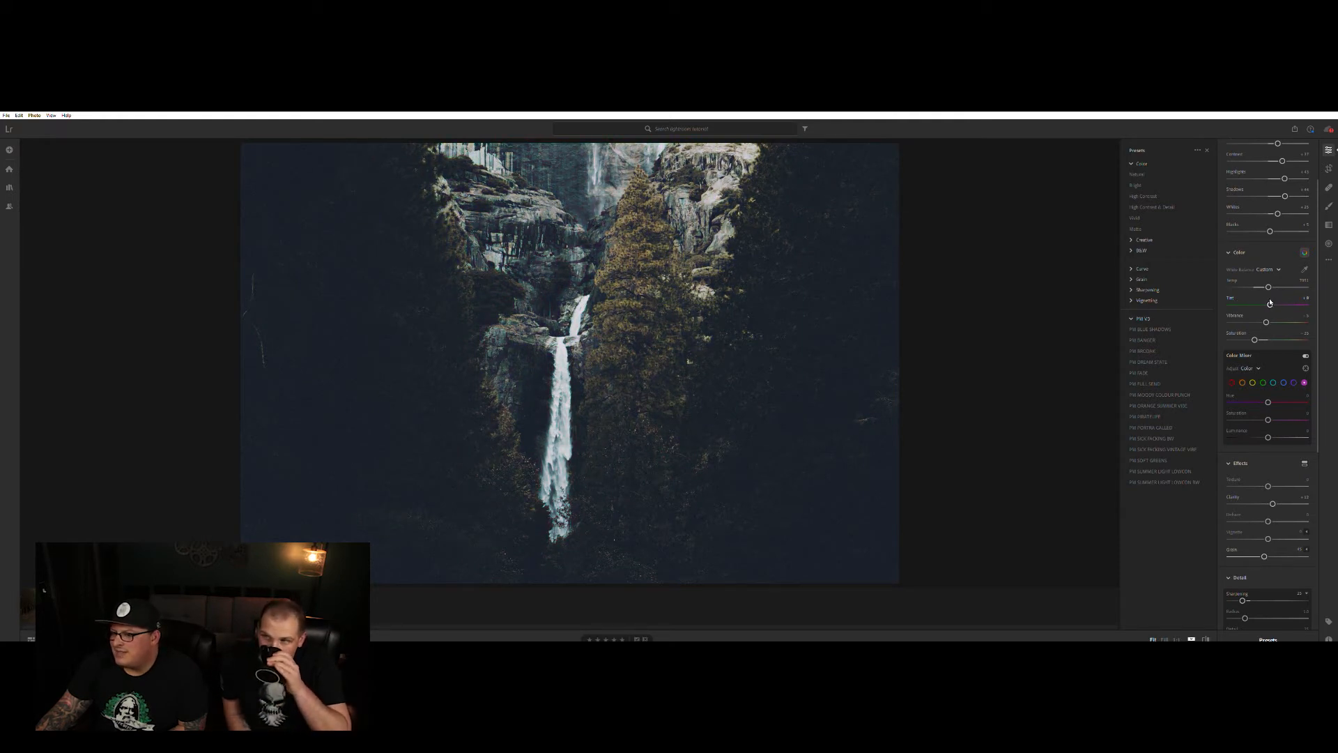
Raise the photo's vibrance to about +70 and its saturation to about +10
drag(1266, 320, 1294, 320)
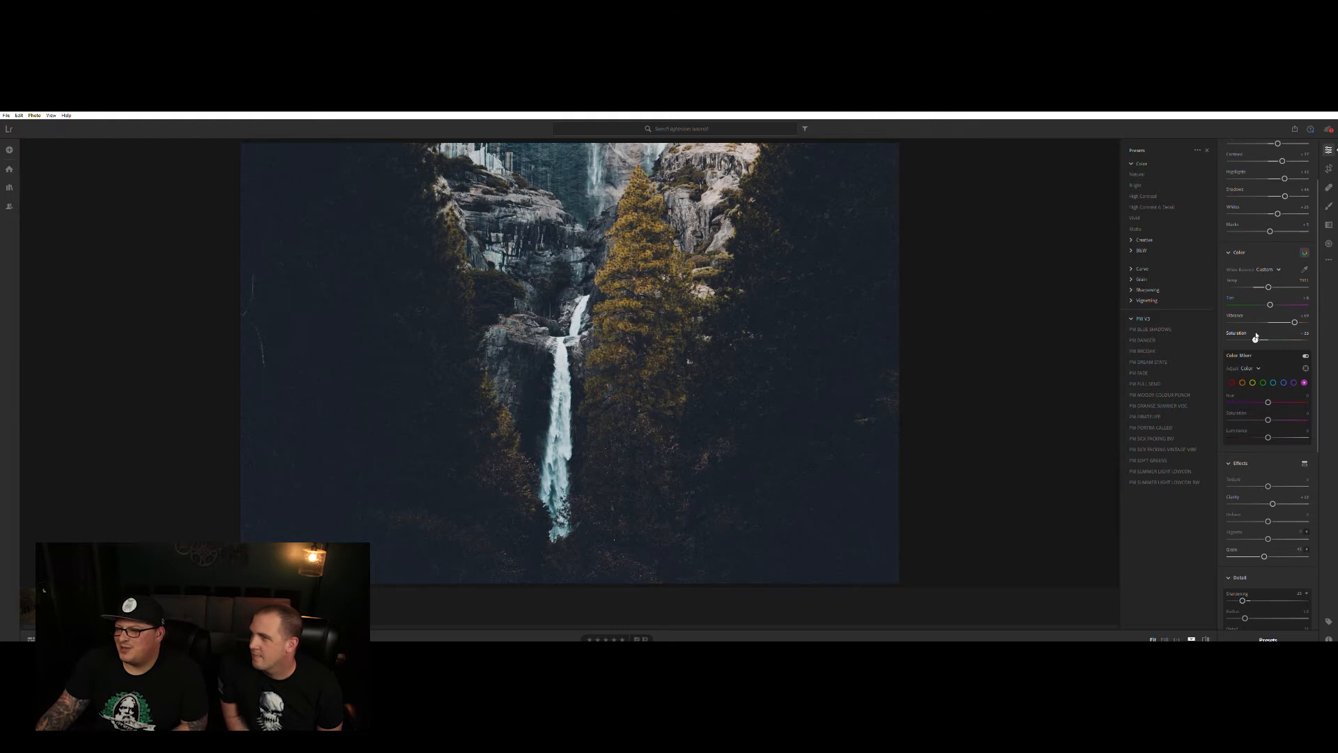
click(1194, 335)
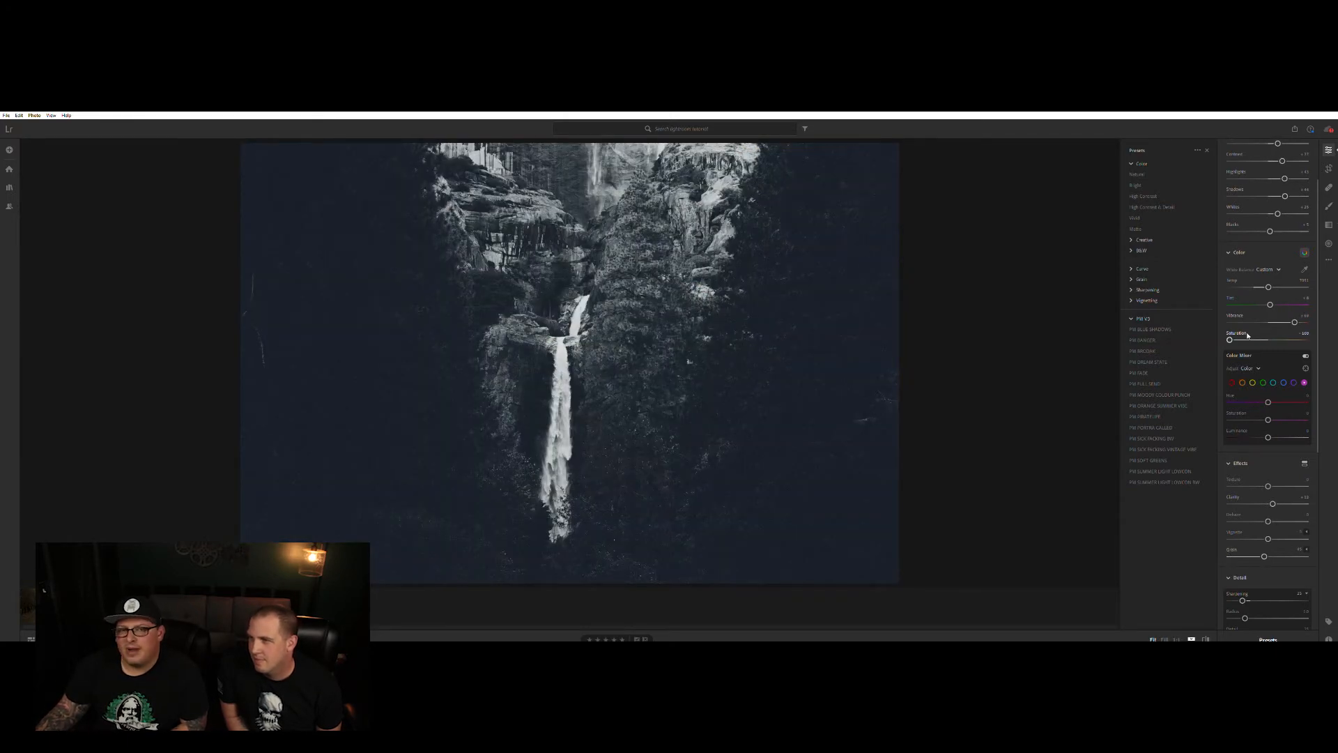
drag(1229, 338, 1274, 337)
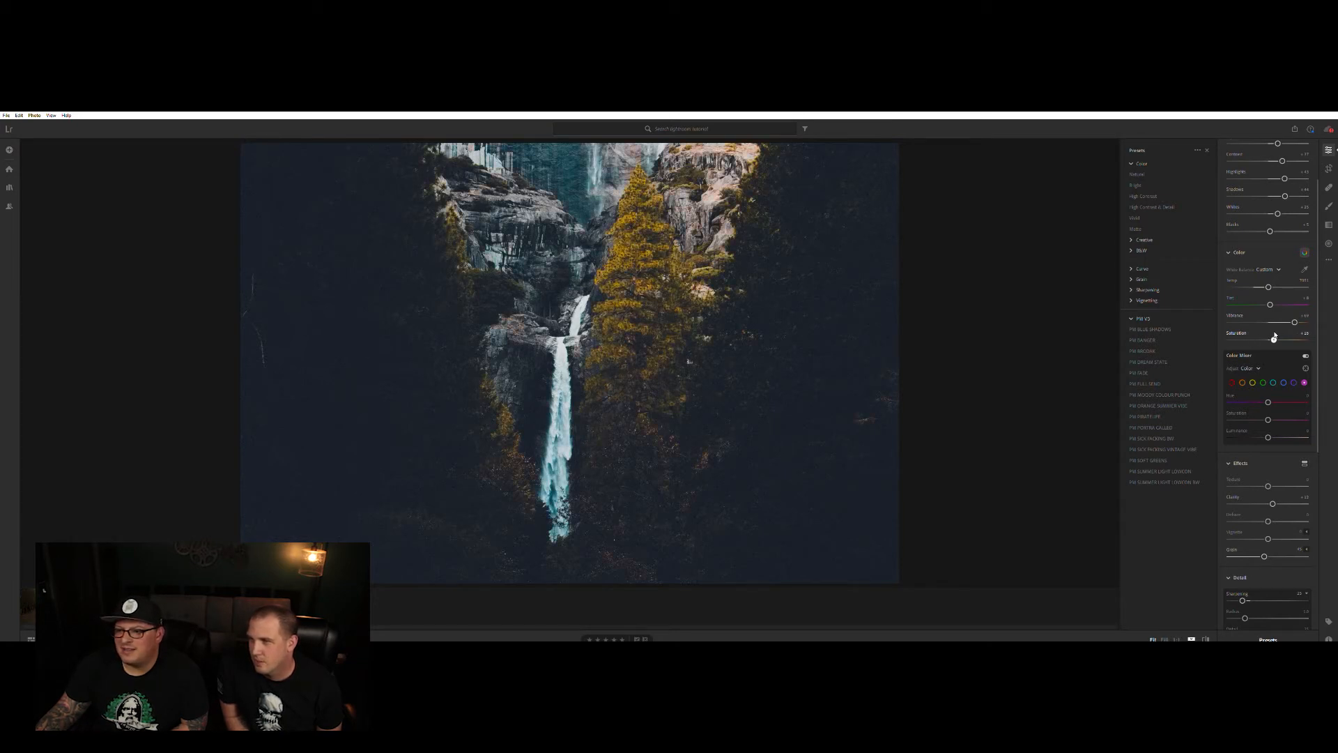
drag(1274, 337, 1272, 336)
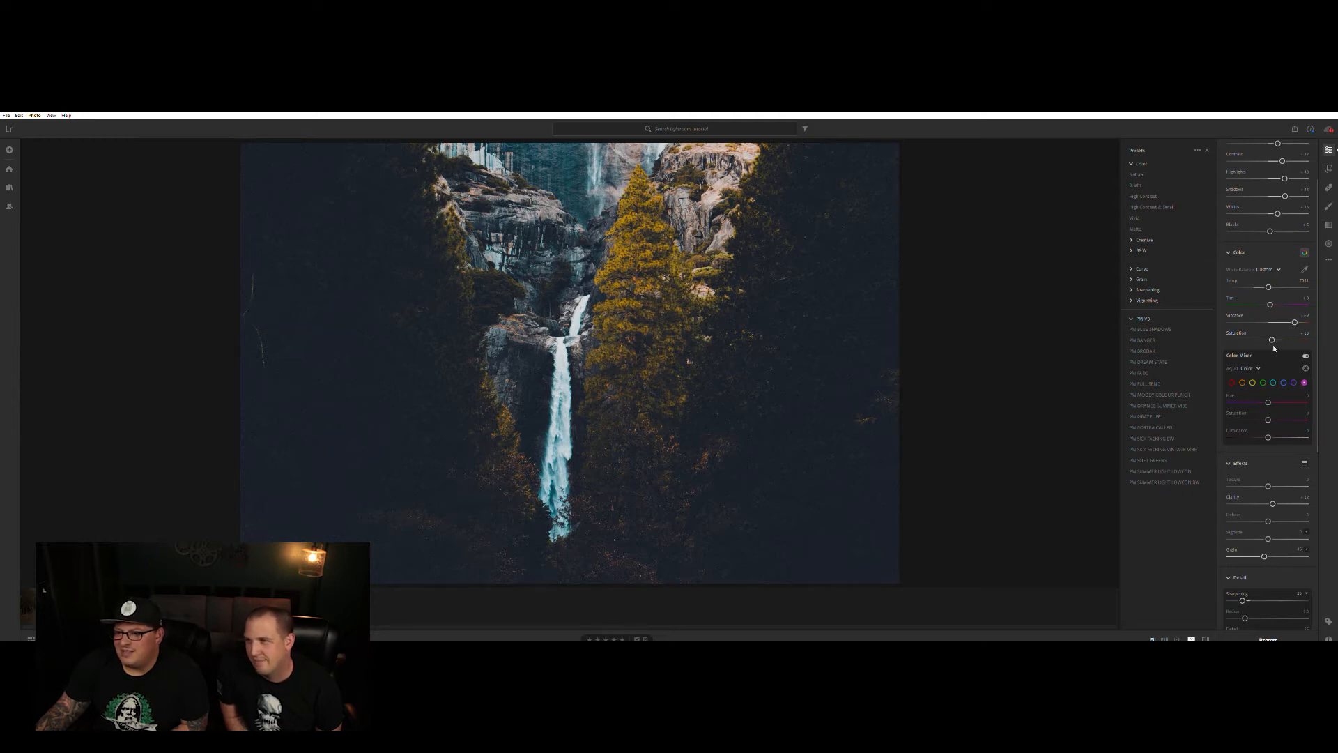
Adjust the greens in the color mixer, and shift the yellows toward green with slightly more saturation
scroll(1279, 395, down, 2)
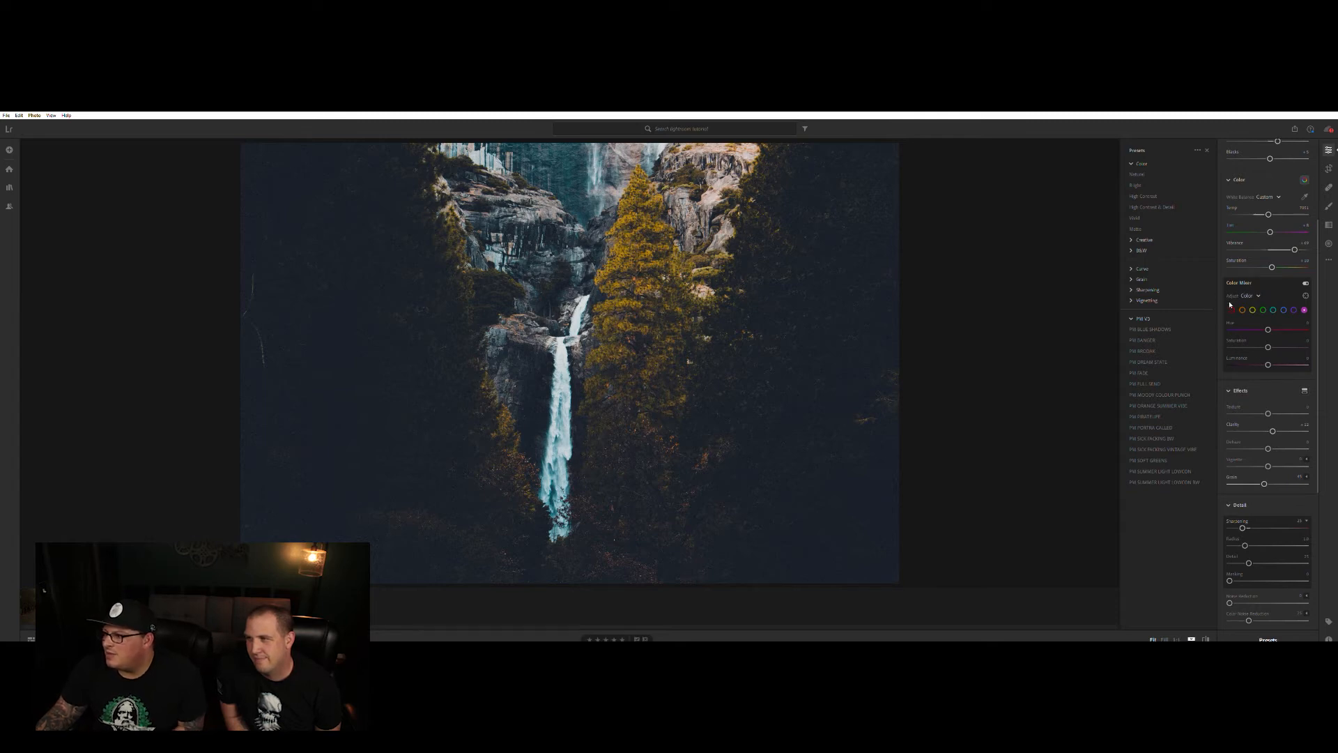
click(1263, 306)
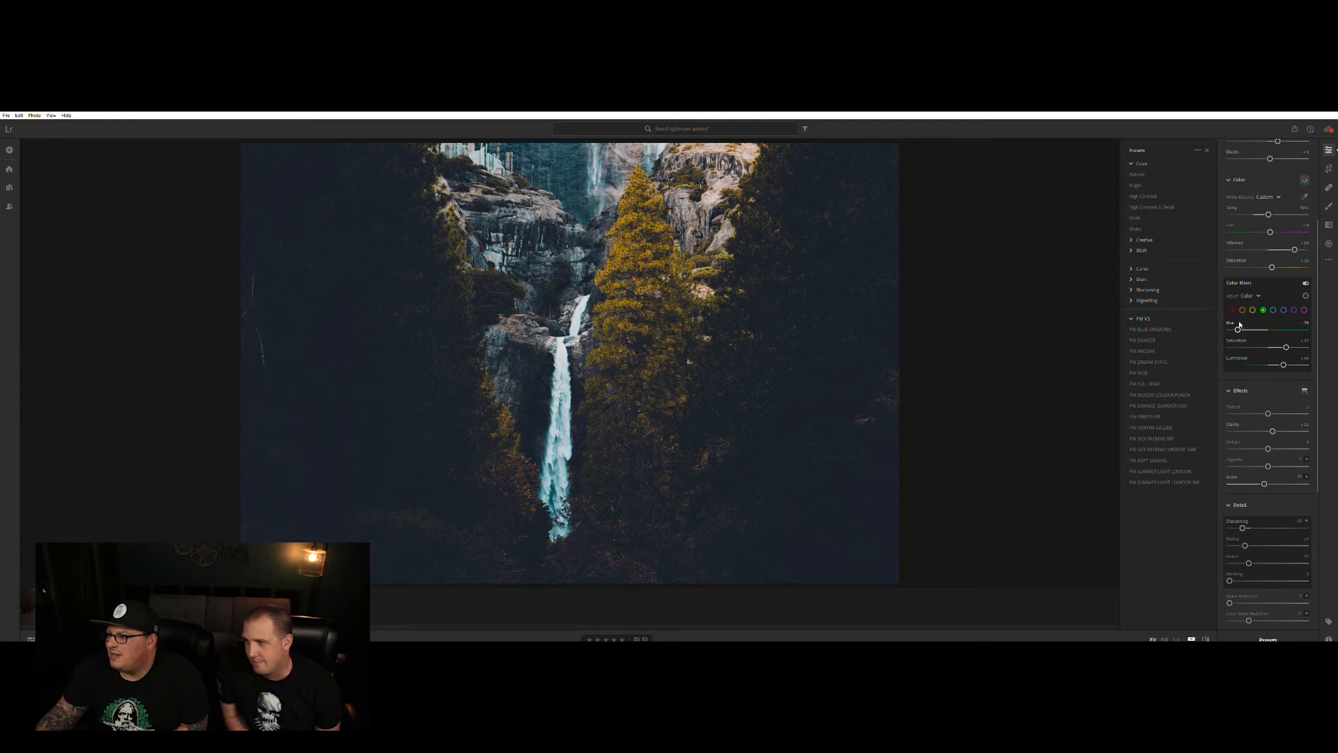
drag(1239, 328, 1270, 363)
click(1252, 310)
drag(1268, 329, 1266, 363)
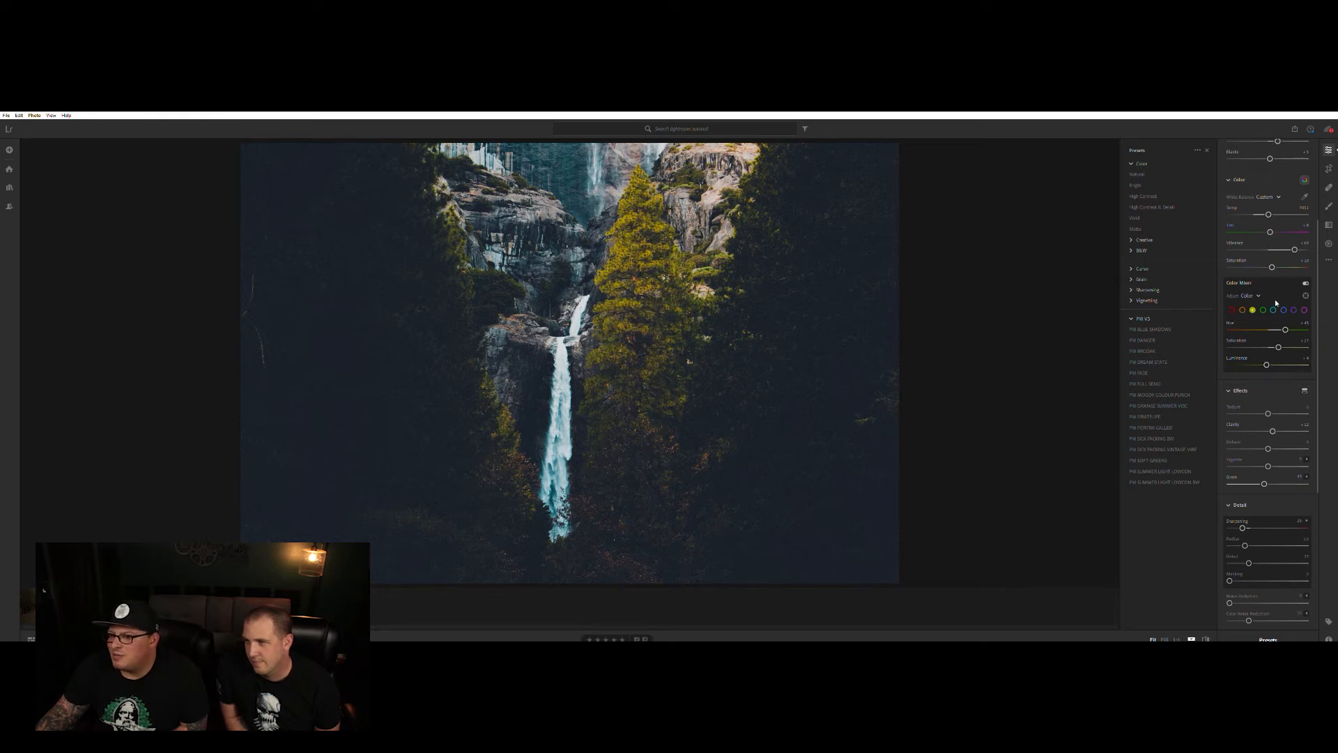
Shift the aqua hue toward blue in the color mixer and increase the aqua saturation moderately
click(1273, 309)
drag(1292, 326, 1280, 327)
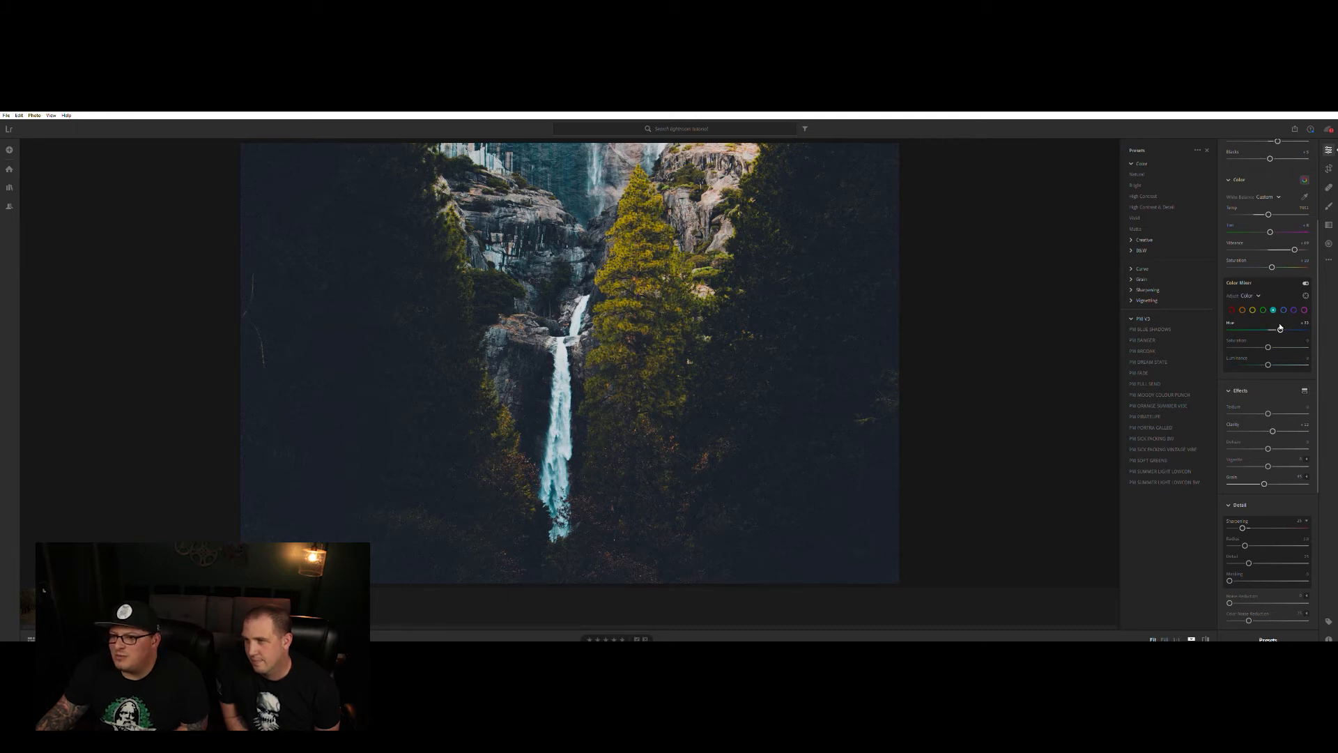
drag(1267, 342, 1278, 340)
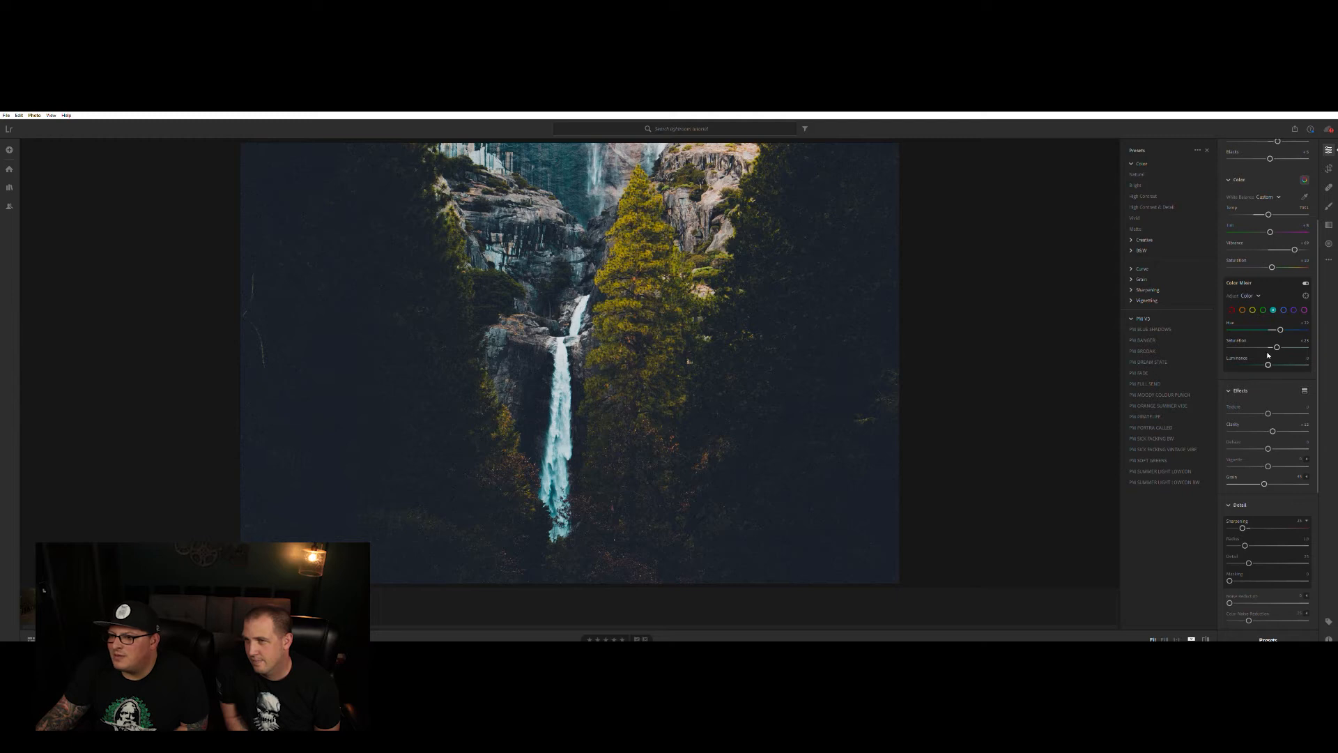
Try the texture effect at both extremes and set it to about +20
scroll(1281, 369, down, 2)
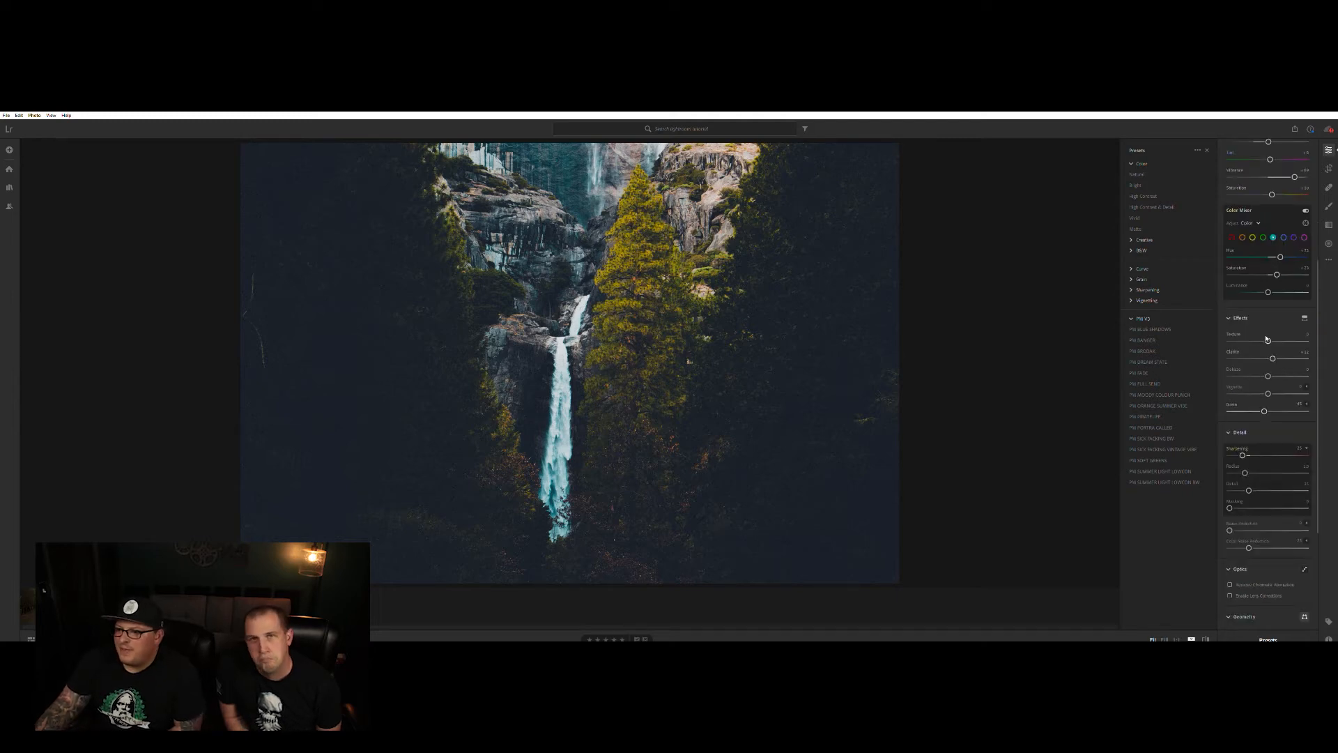
drag(1268, 339, 1237, 342)
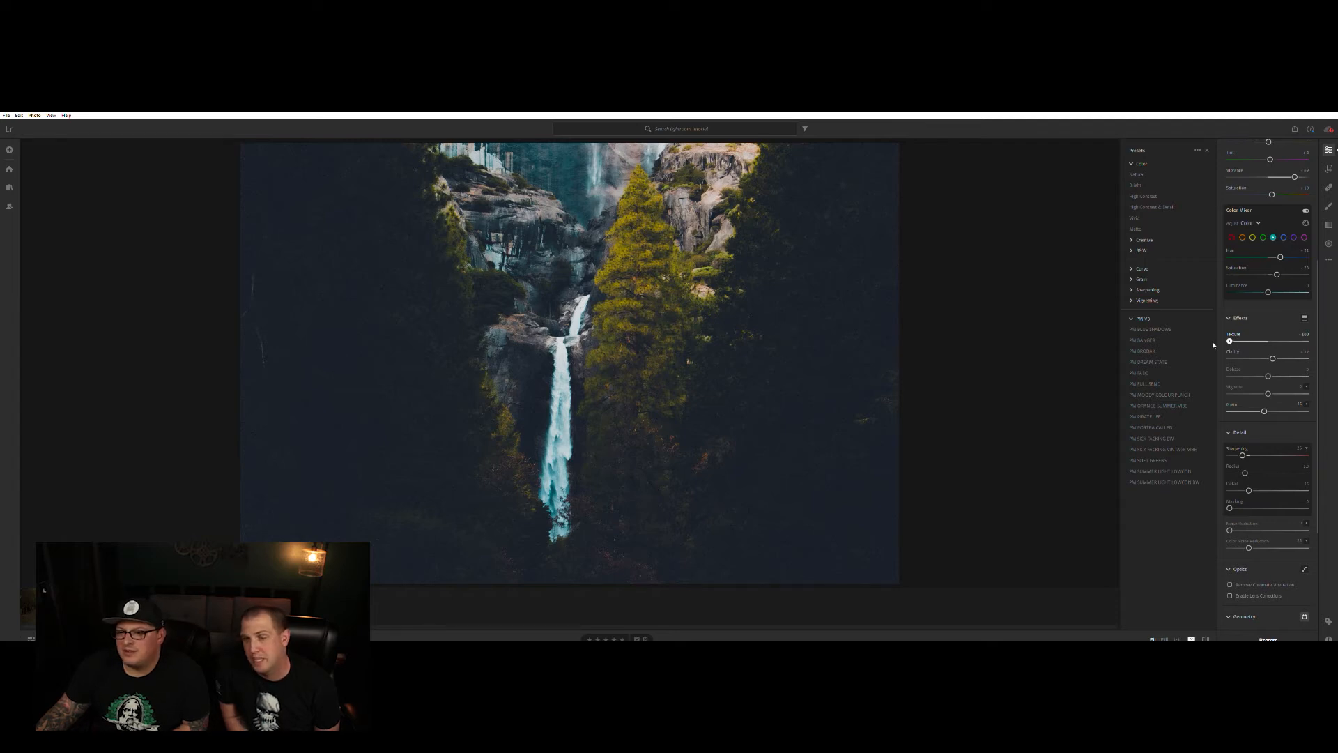
drag(1212, 342, 1307, 341)
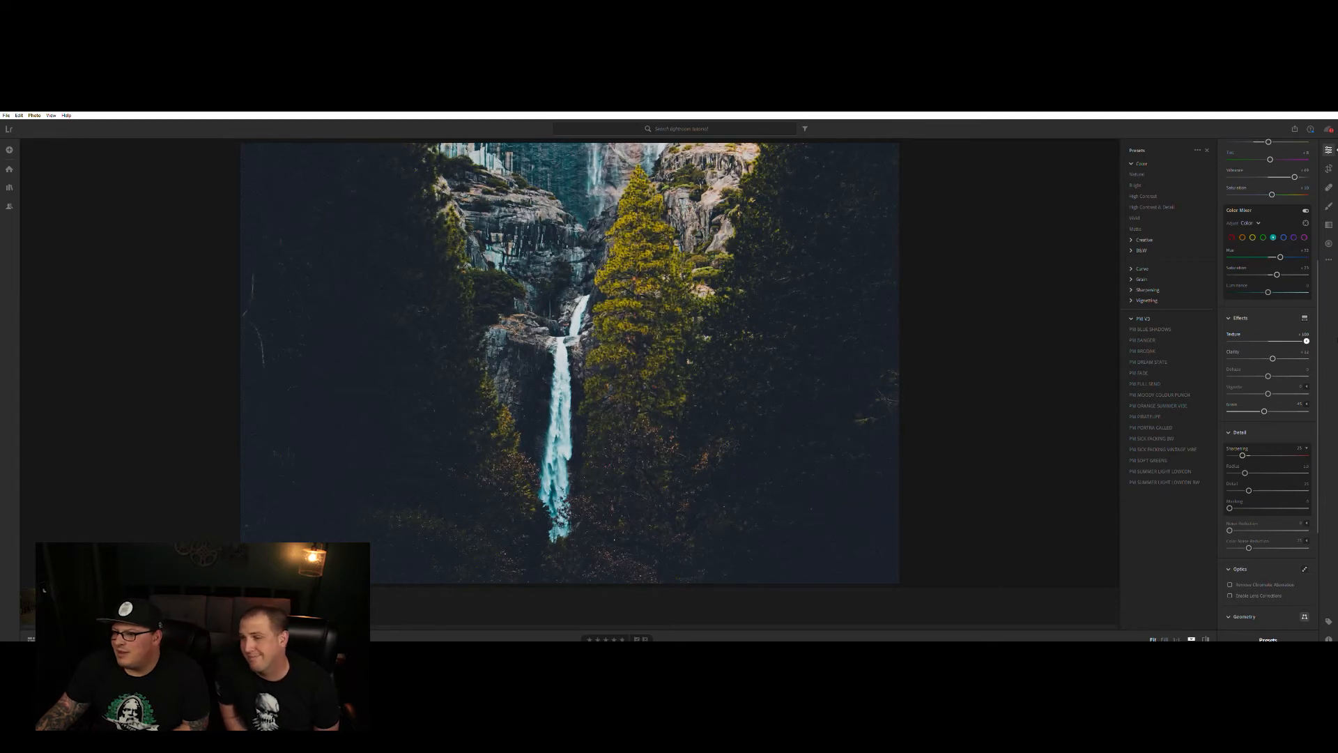
drag(1307, 340, 1275, 340)
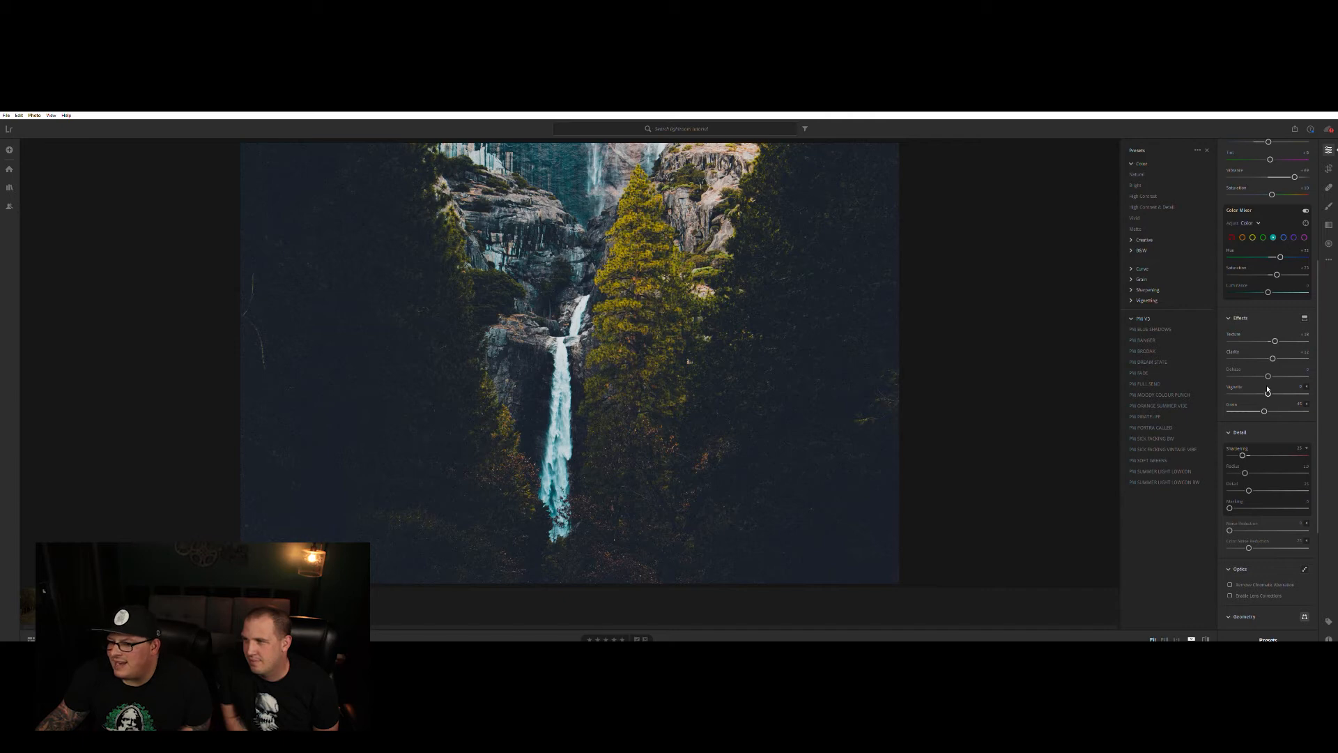
Add a very slight dark vignette and remove the film grain by setting it to 0
mouse_move(1268, 392)
mouse_down()
mouse_move(1305, 393)
mouse_move(1148, 383)
mouse_move(1263, 384)
mouse_up()
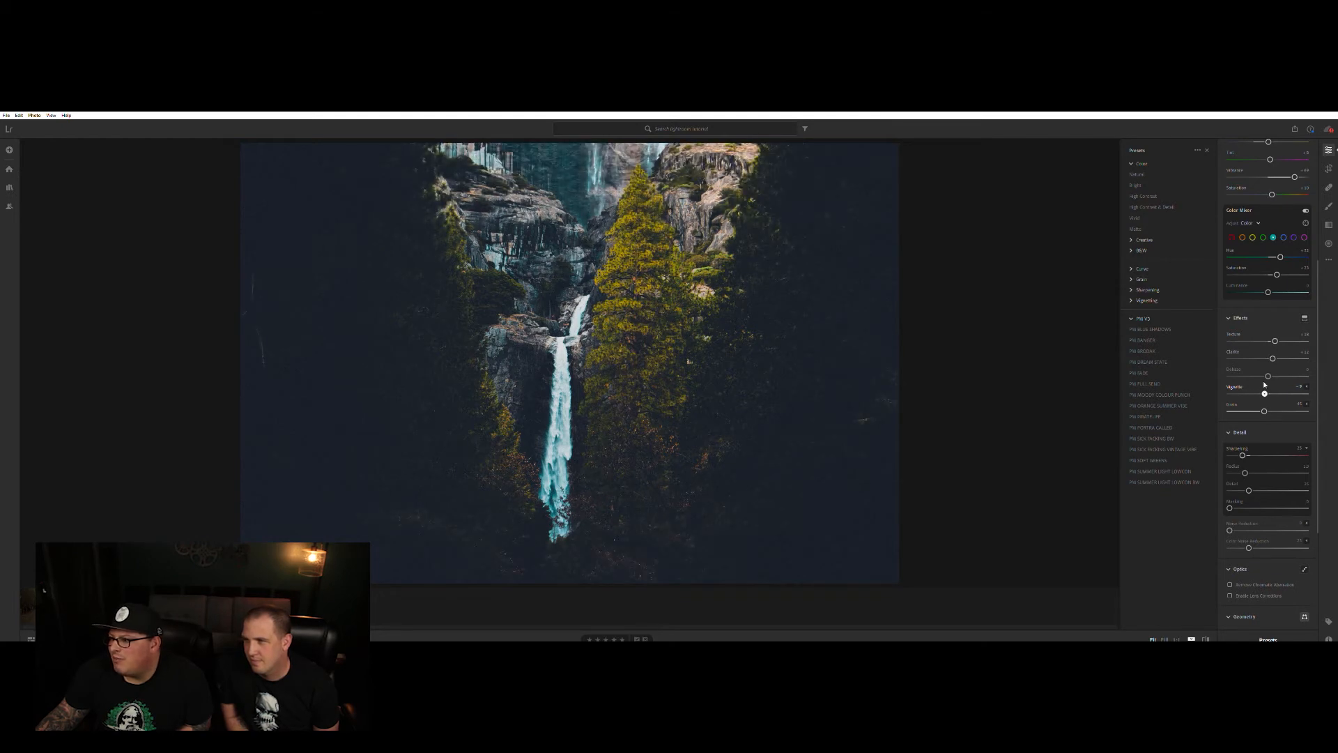
drag(1263, 383, 1265, 383)
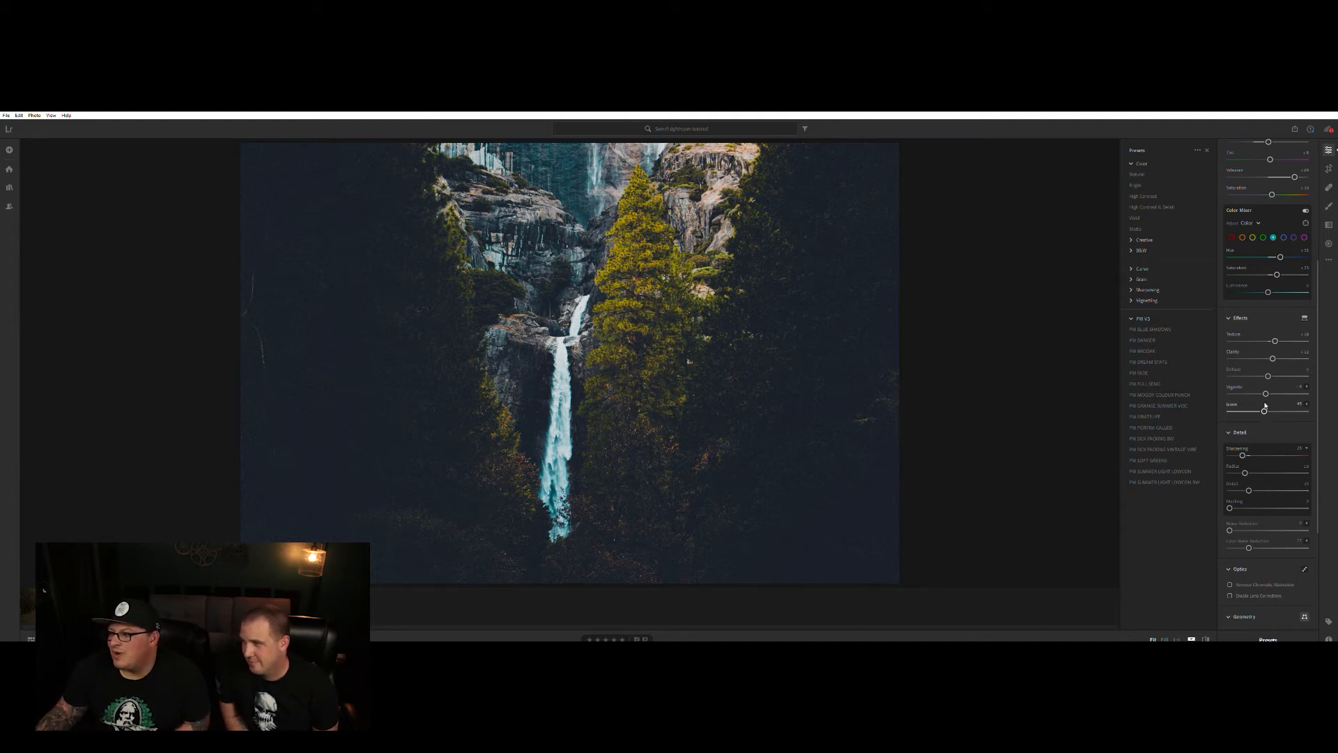
drag(1264, 406, 1179, 405)
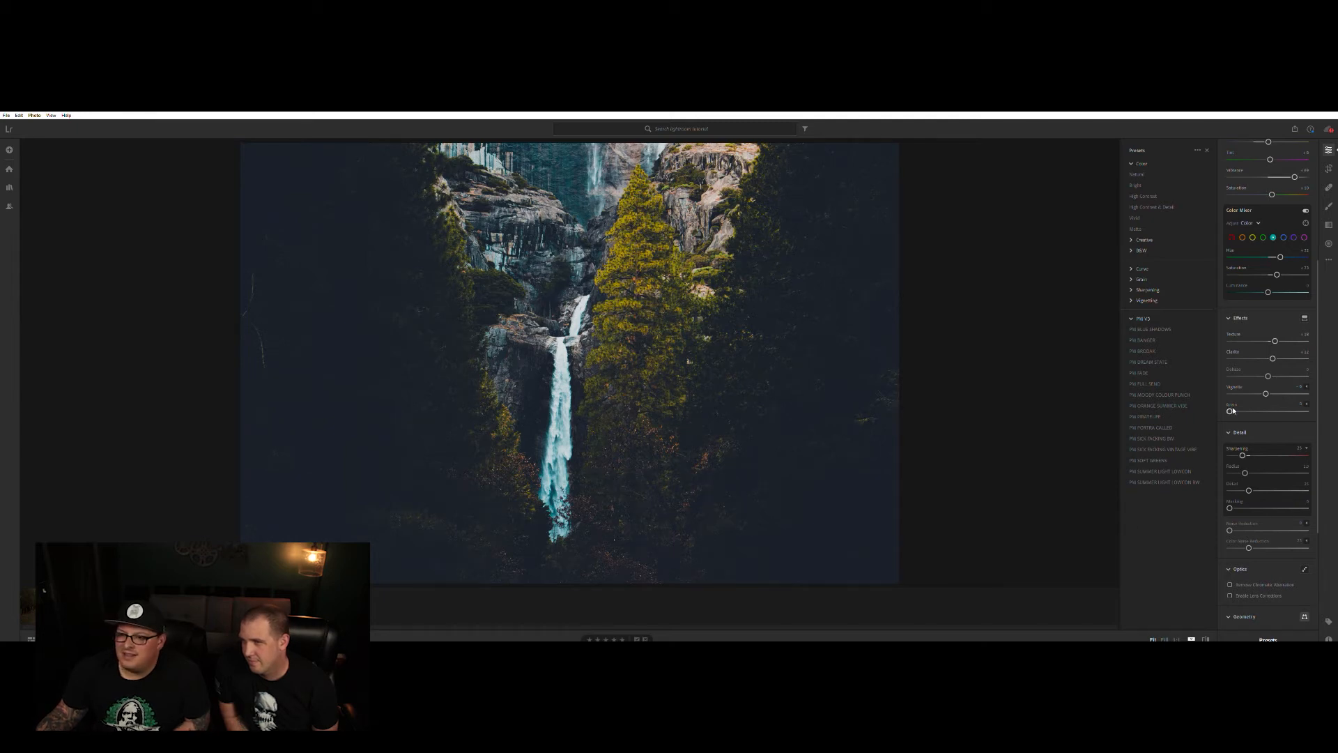
drag(1231, 411, 1306, 411)
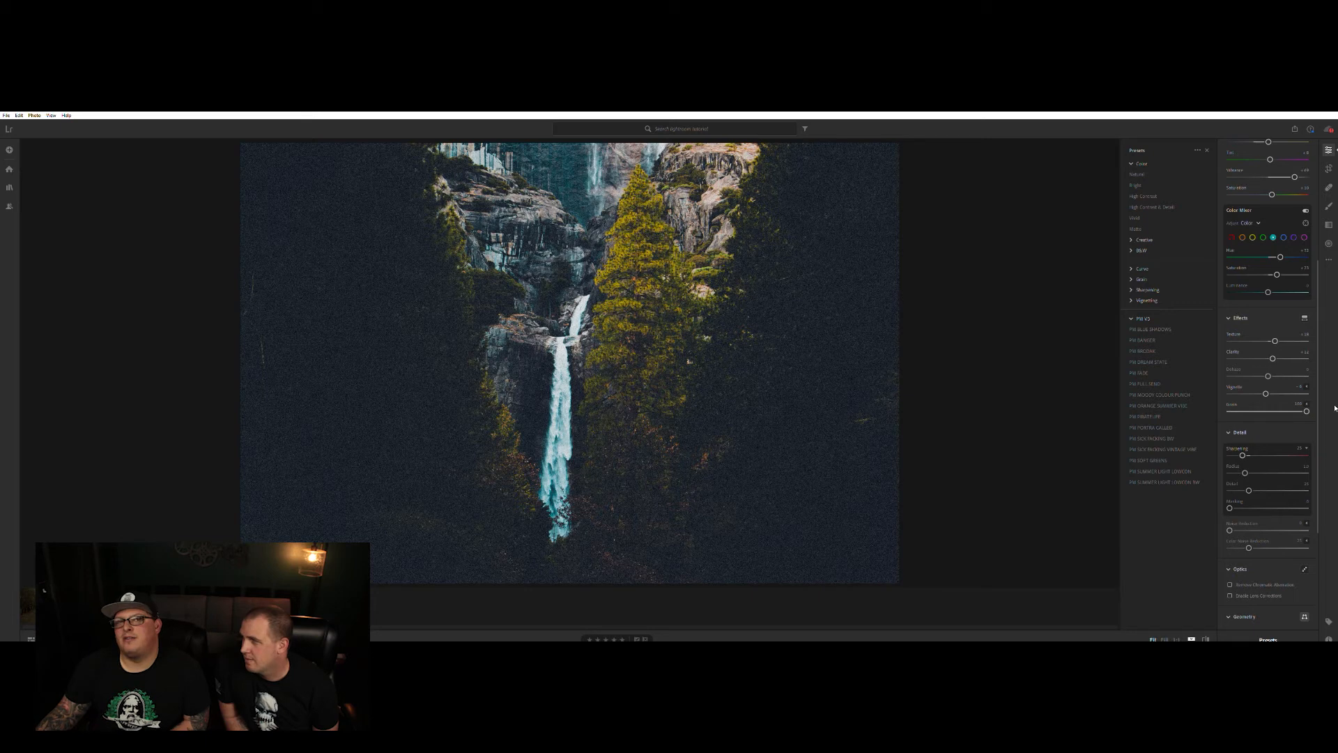
drag(1308, 404, 1180, 405)
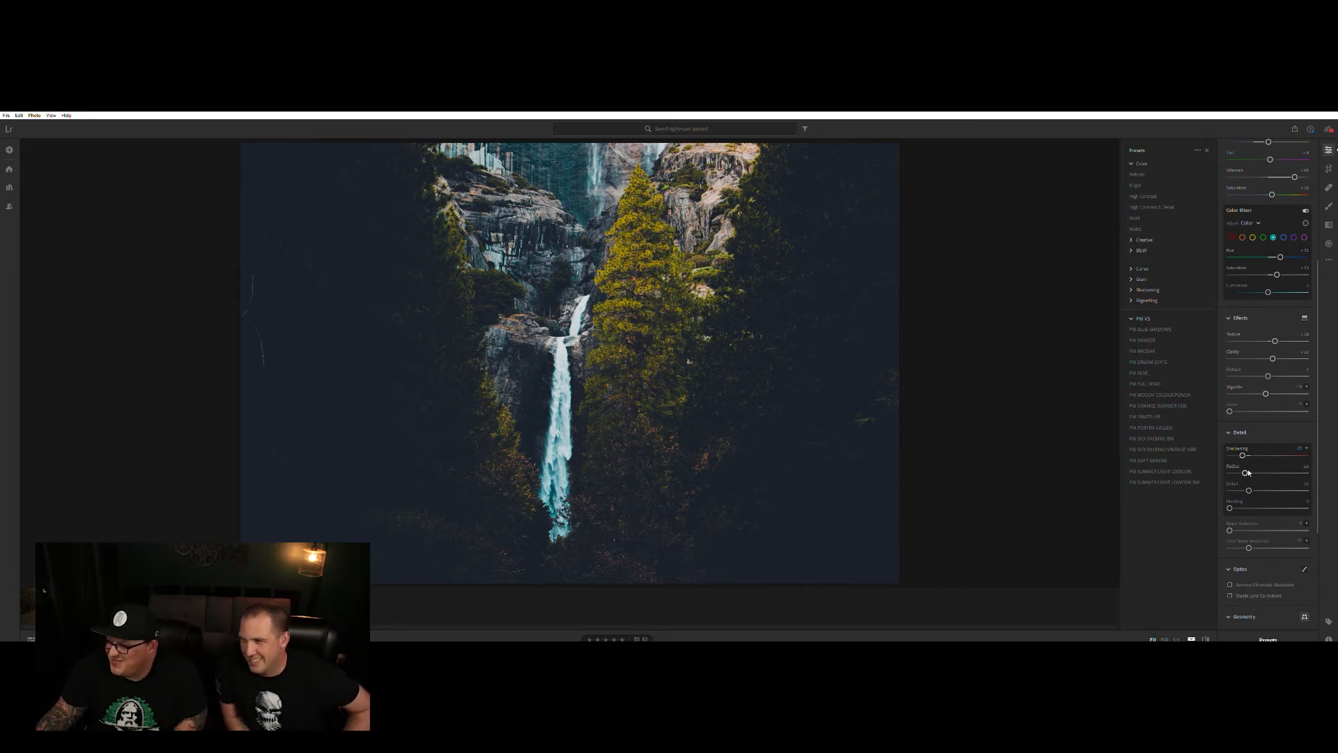
scroll(1242, 451, down, 3)
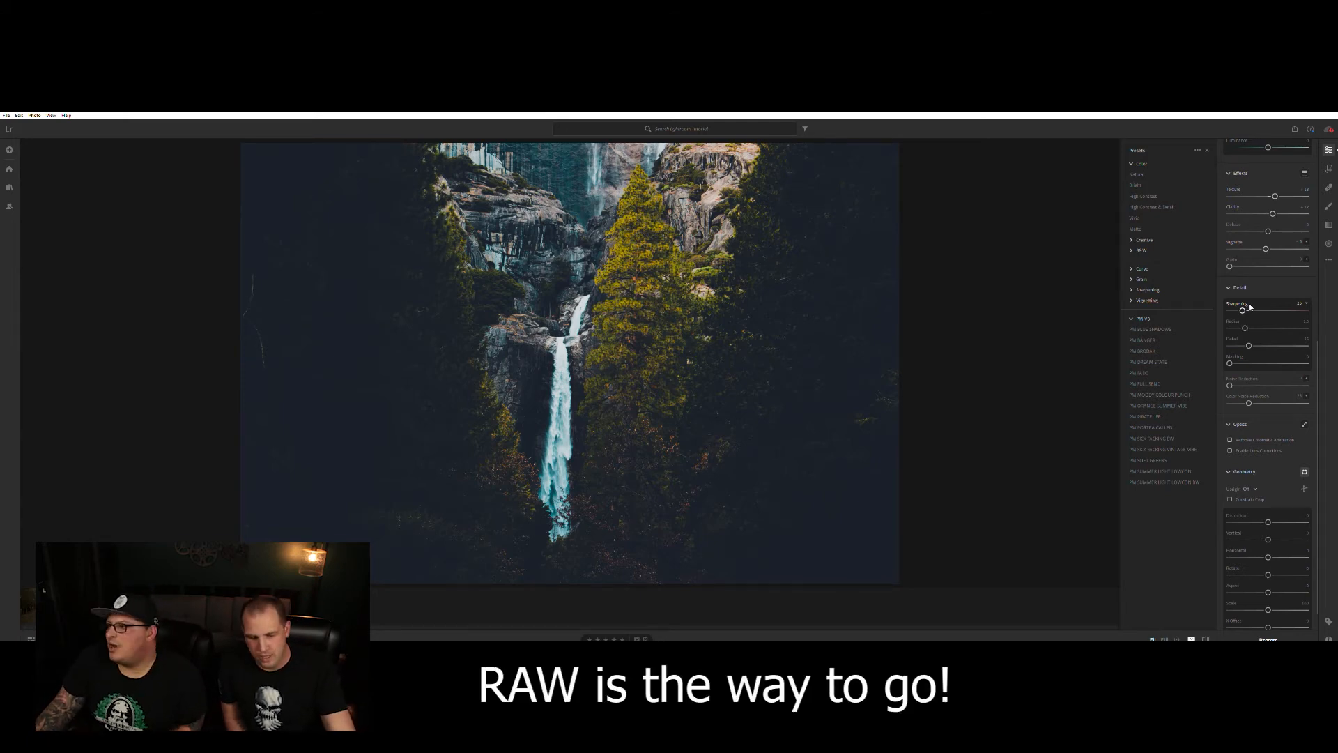
Raise the sharpening moderately and enable lens corrections for the photo
drag(1250, 305, 1257, 305)
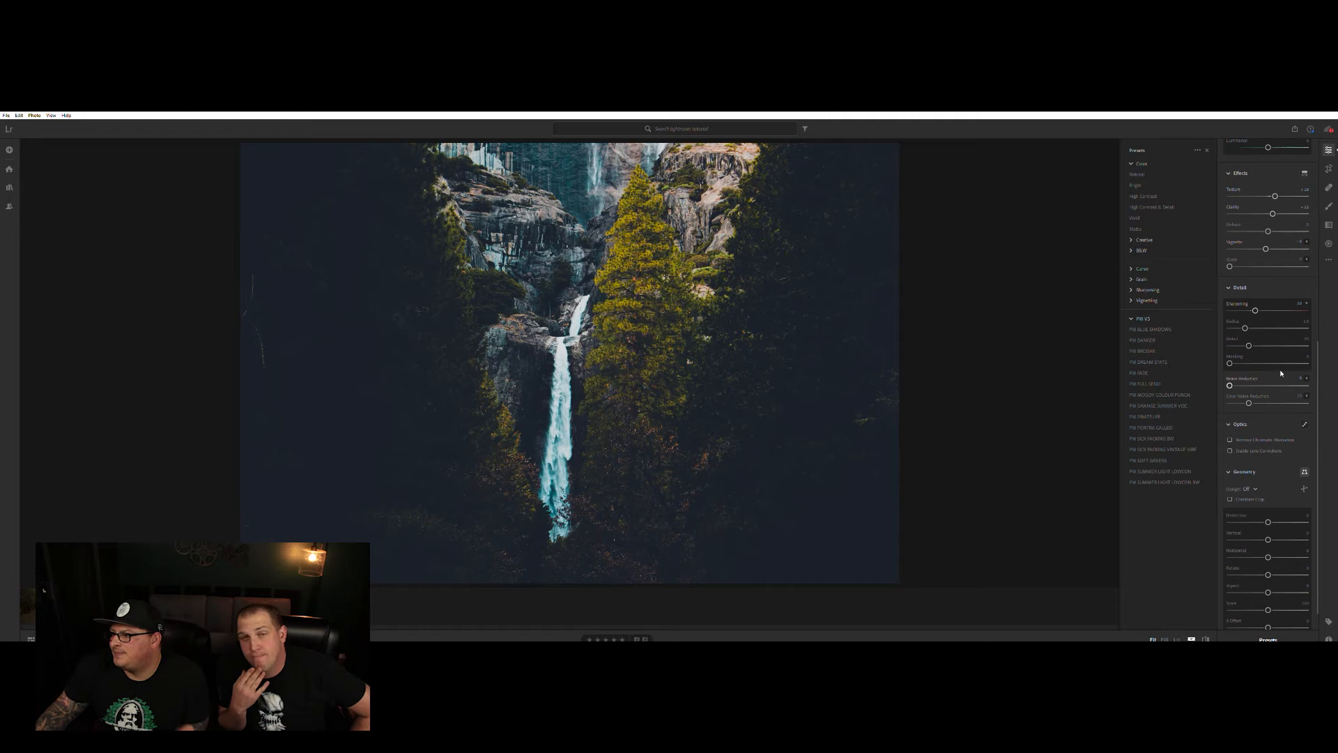
scroll(1281, 372, down, 1)
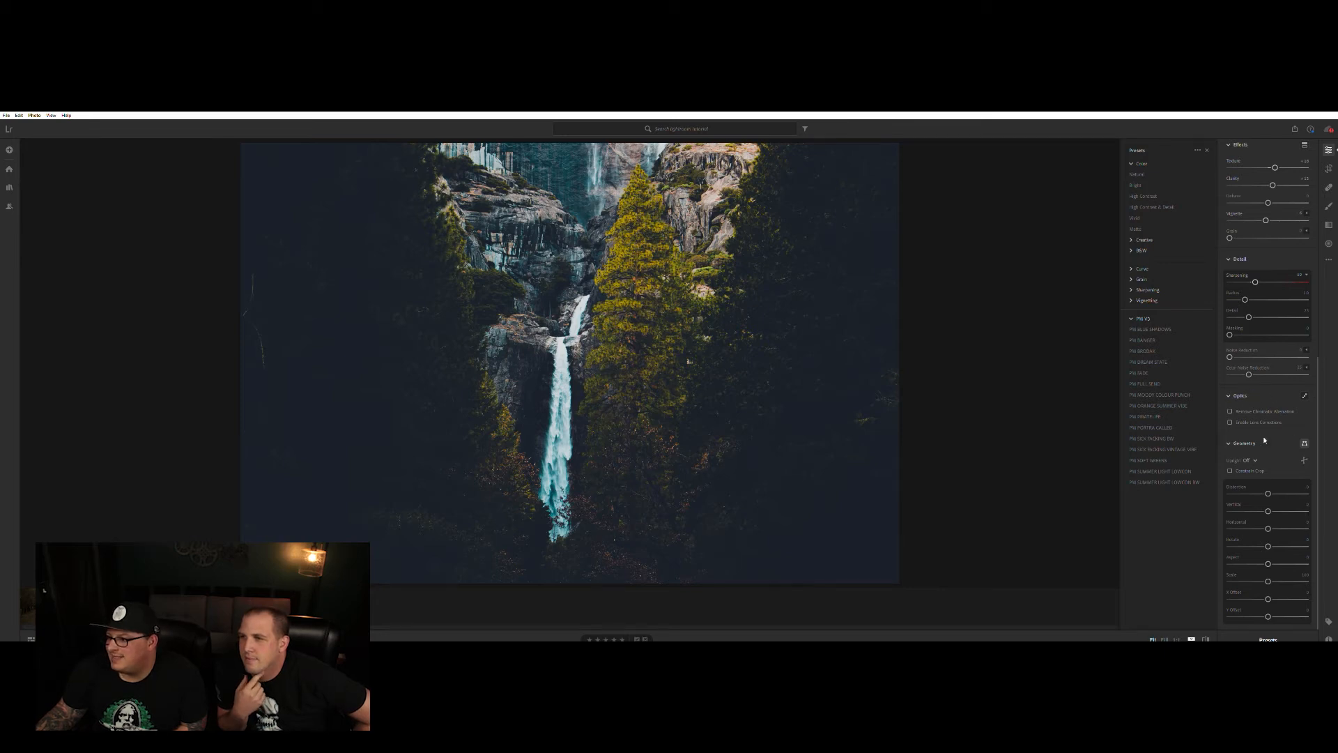
click(1230, 420)
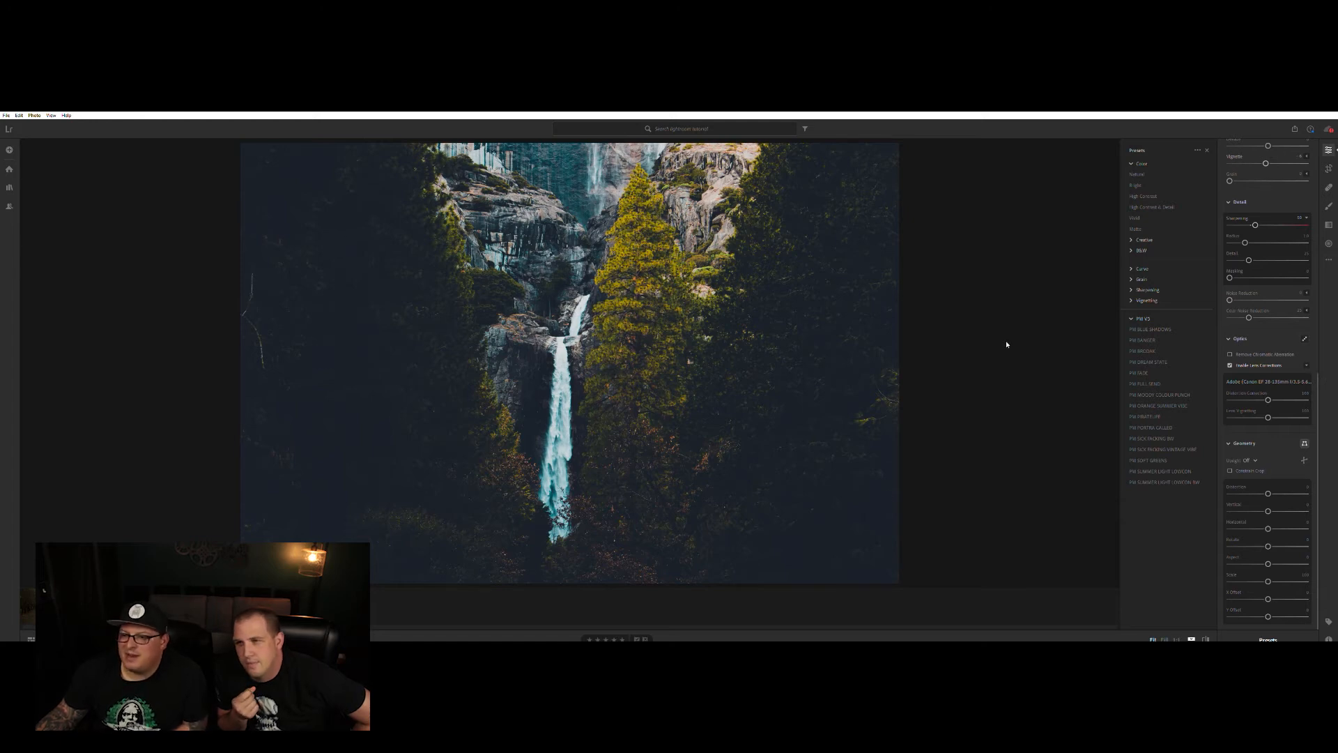
click(1175, 374)
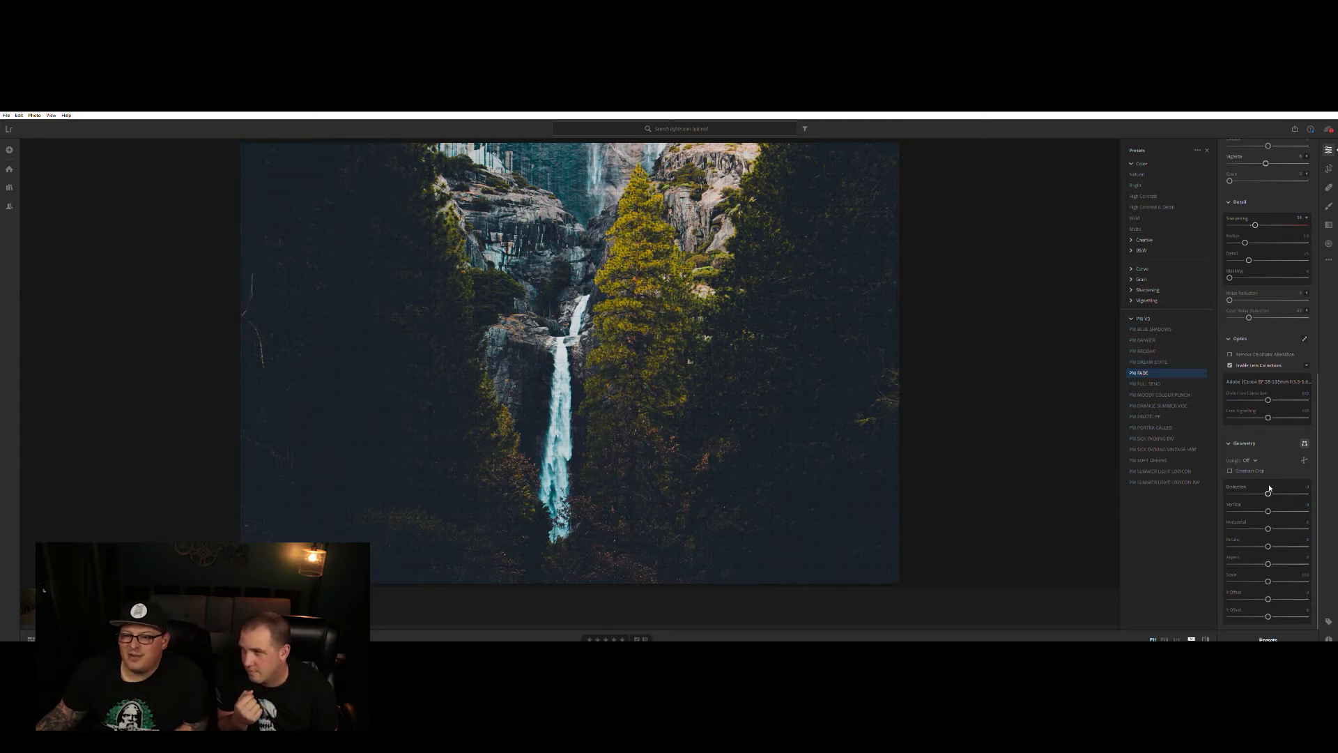
Try the geometry distortion correction at its negative extreme and reset it to 0
drag(1269, 488, 1226, 493)
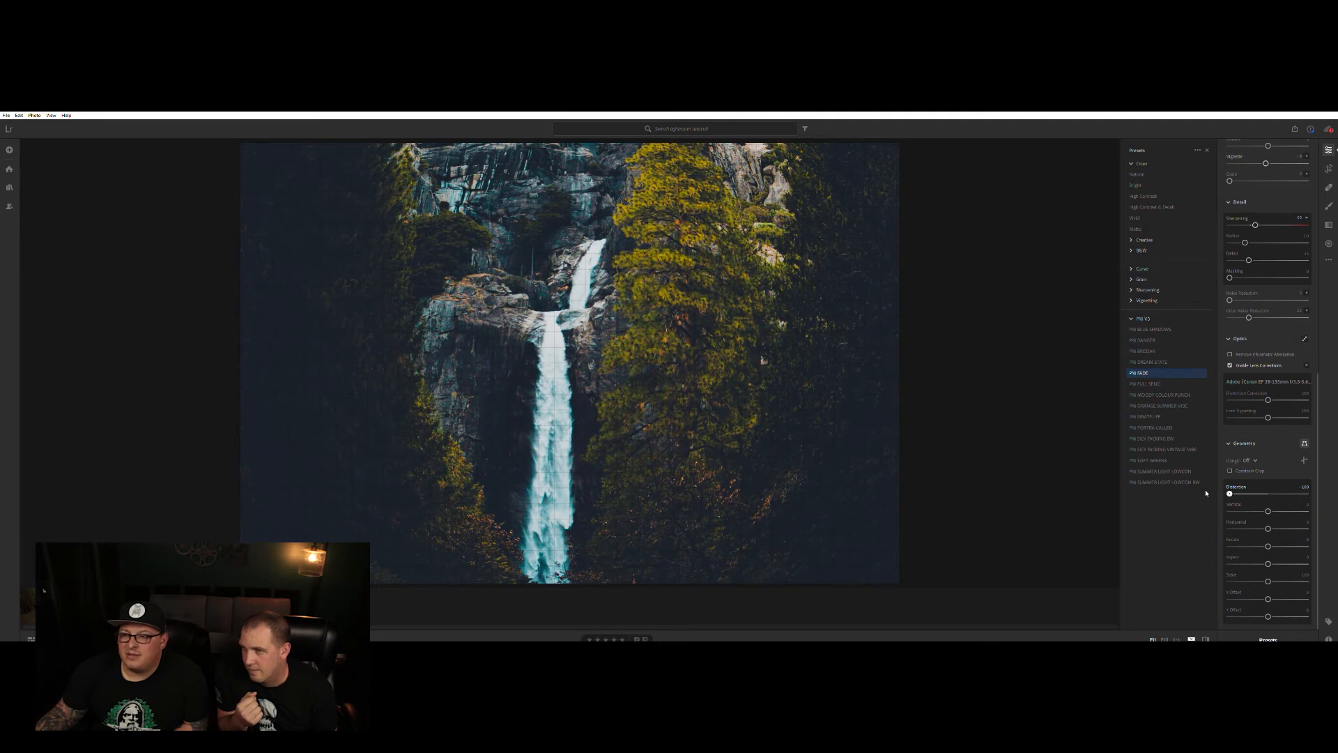
click(1241, 492)
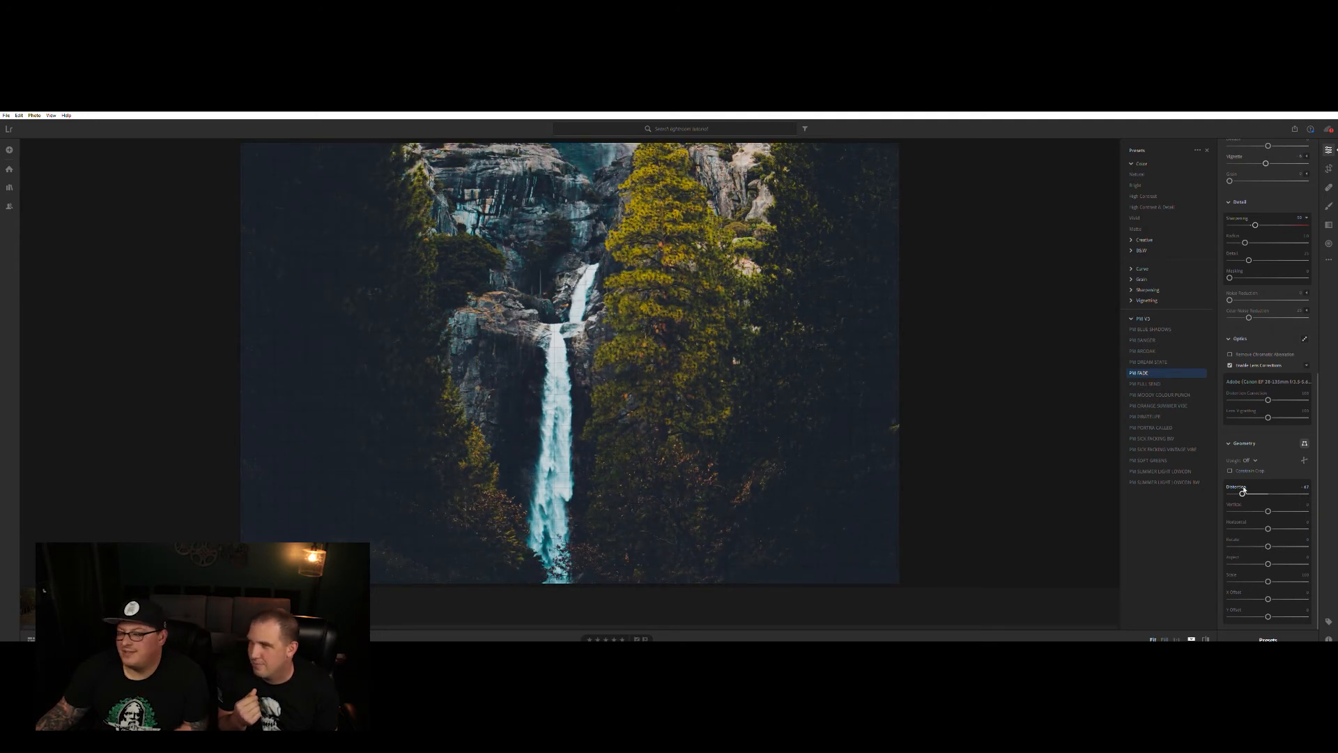
drag(1242, 492, 1221, 487)
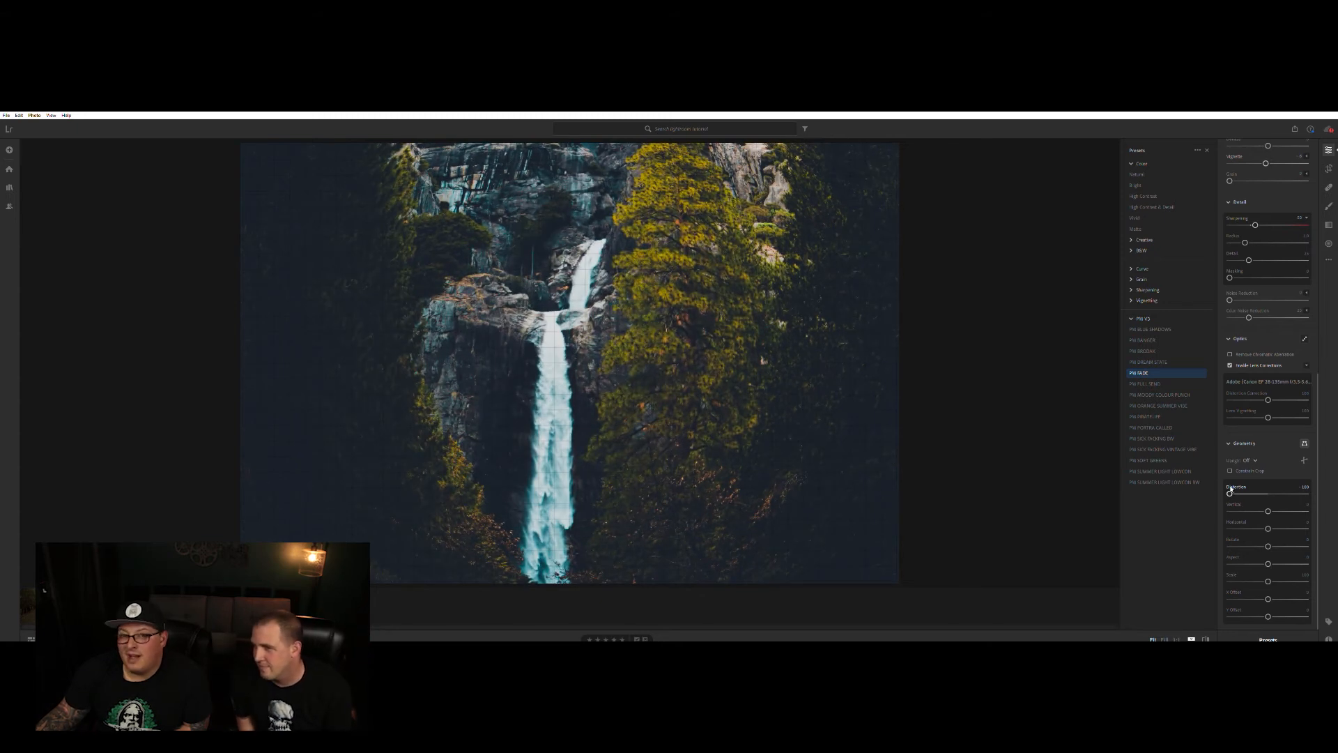
double_click(1231, 488)
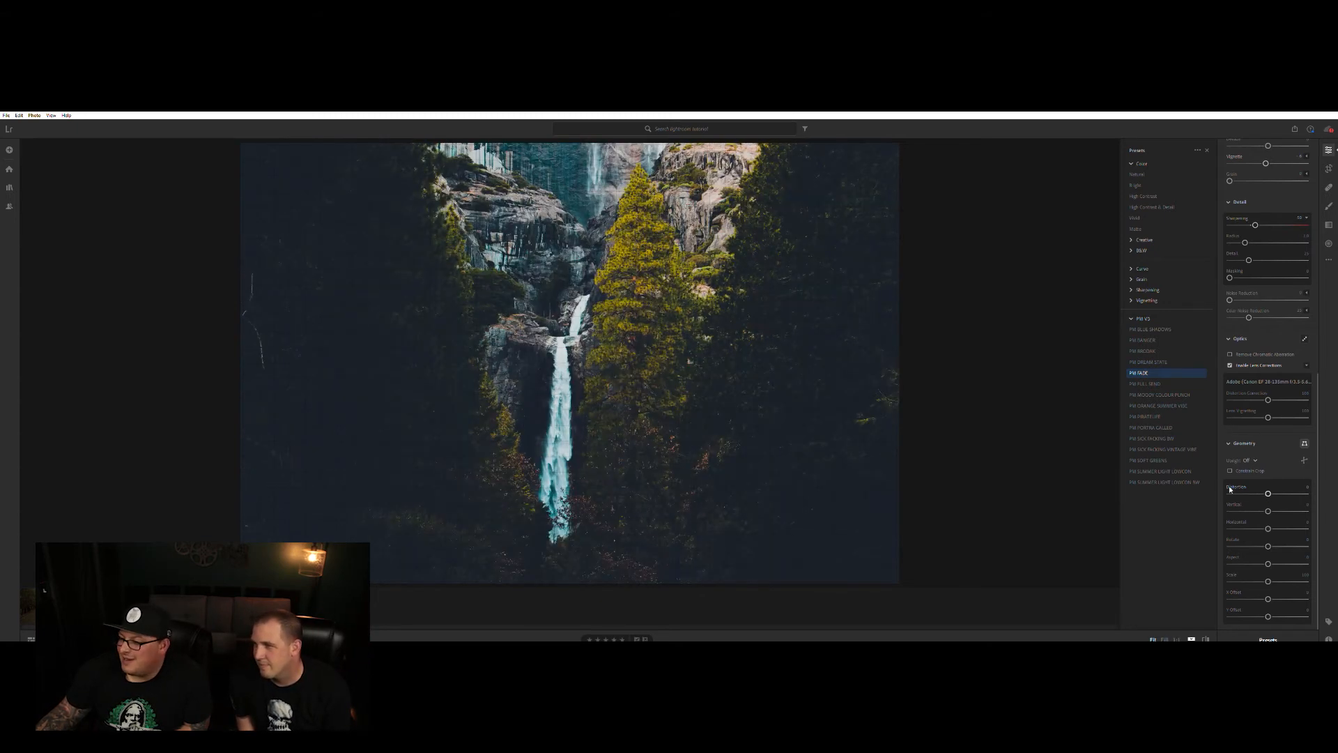
Try negative rotate, aspect and X offset corrections in the geometry settings and reset each one
drag(1267, 546, 1244, 563)
double_click(1262, 544)
double_click(1244, 563)
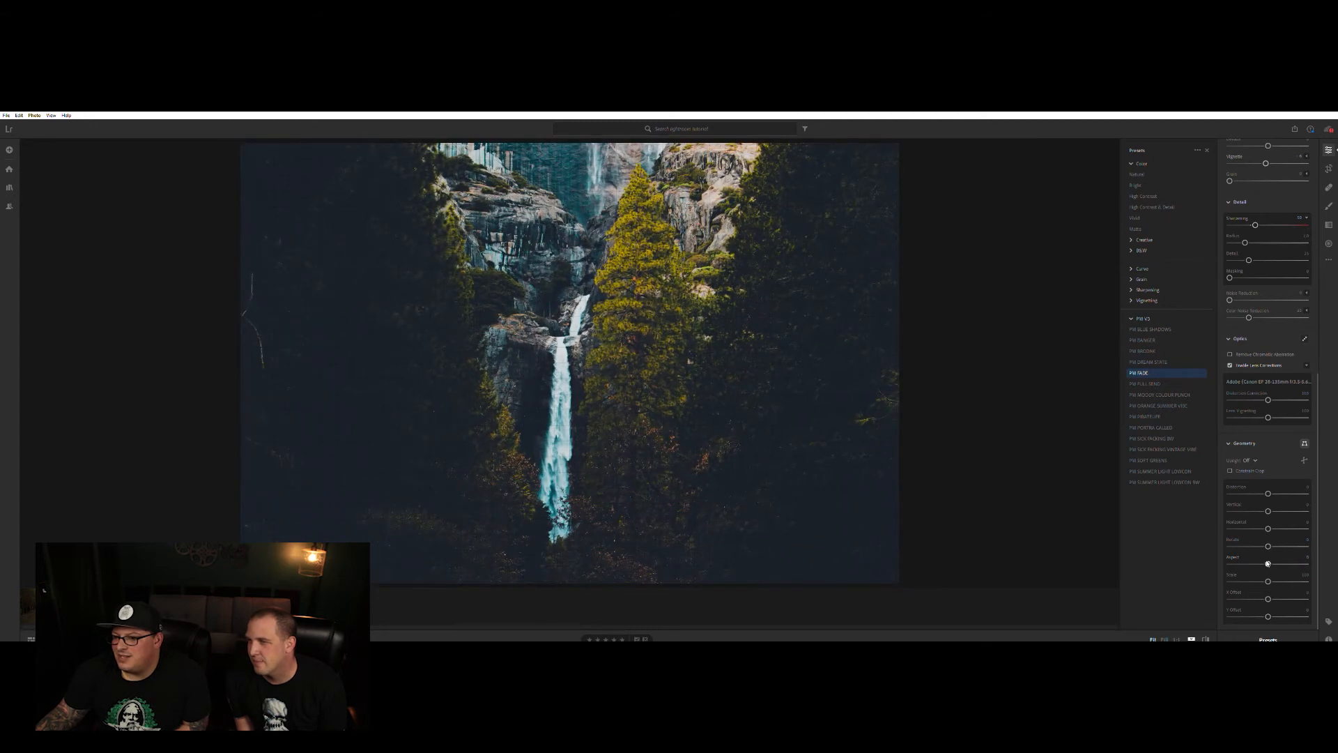
drag(1268, 596, 1261, 597)
double_click(1261, 597)
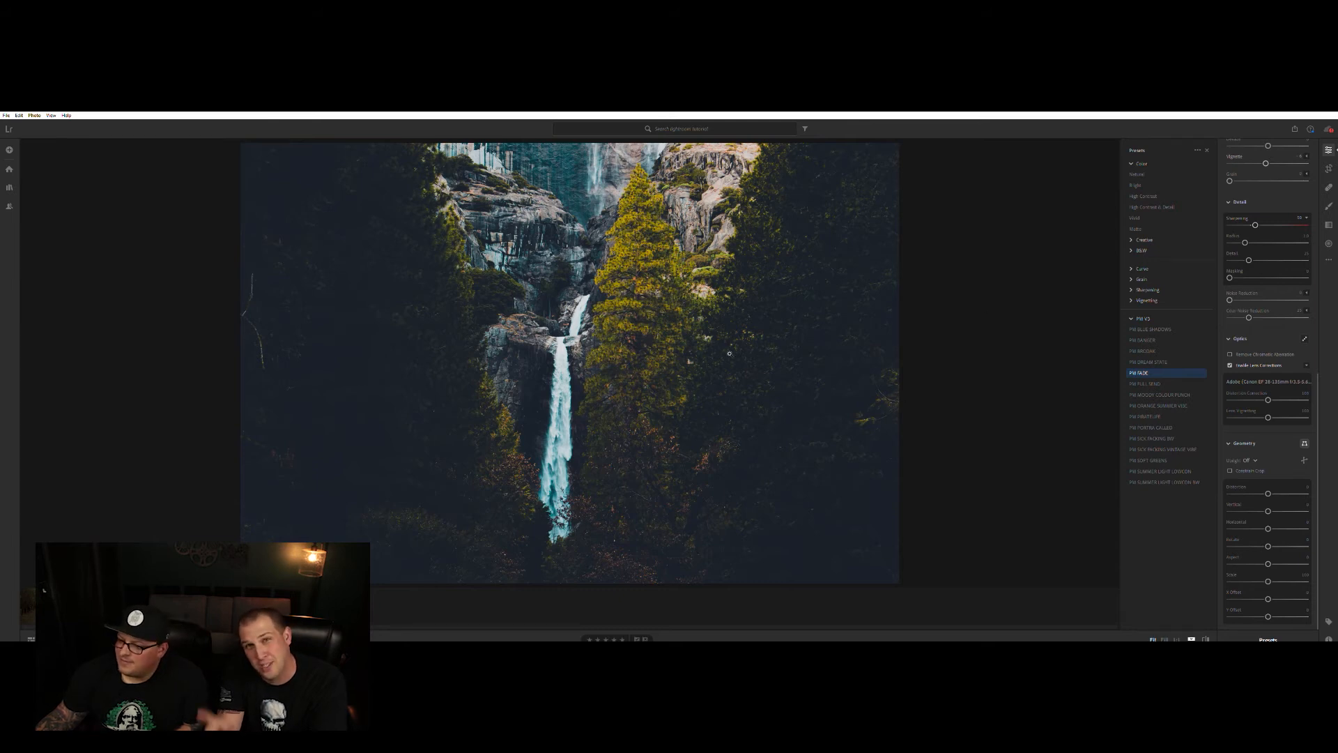
Hide the preset list, try cropping the photo to a 5 x 7 aspect ratio, and reset the crop
click(1269, 639)
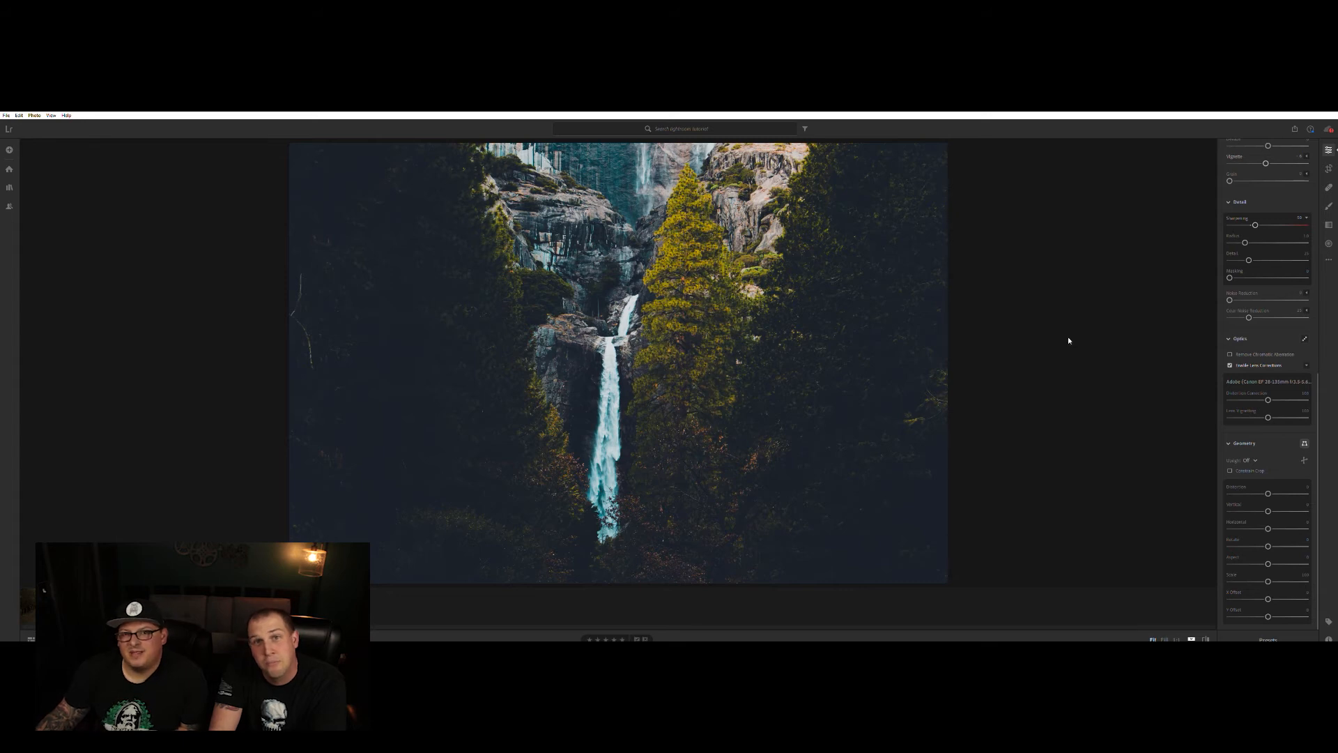
click(1329, 167)
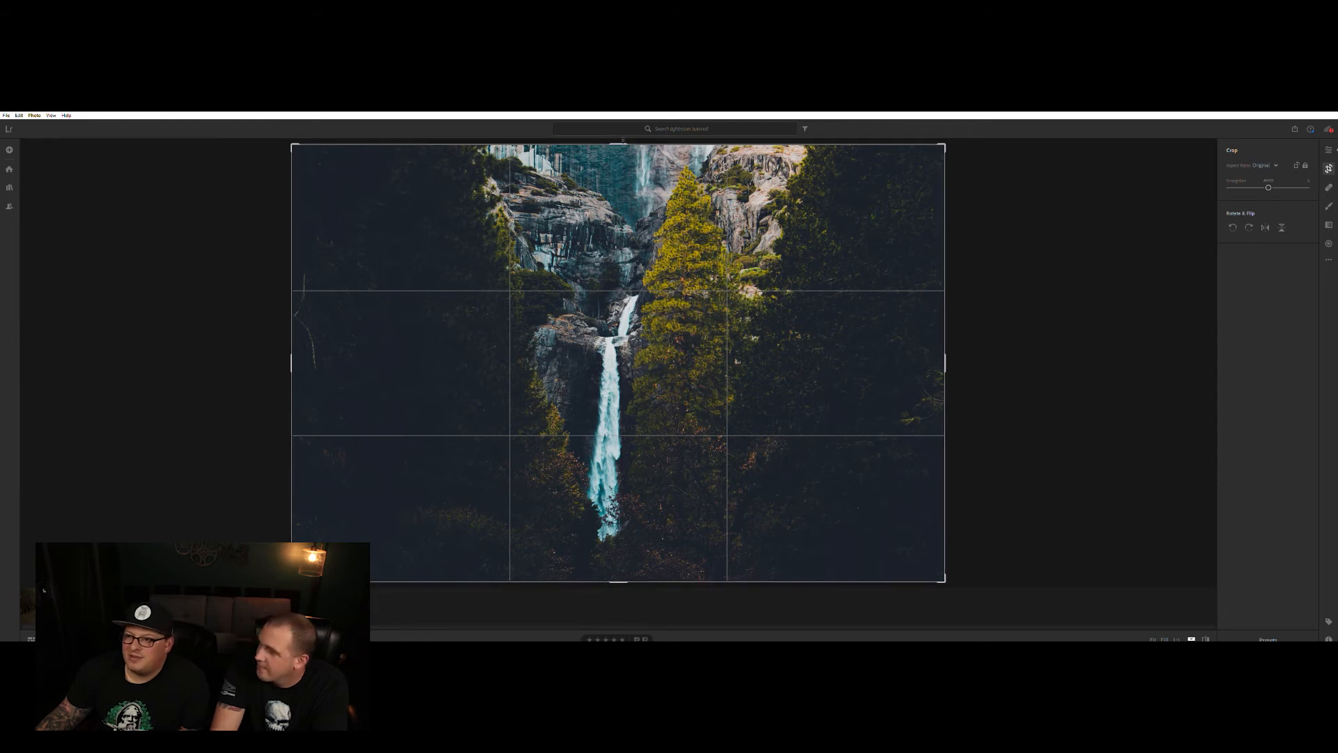
drag(622, 142, 587, 129)
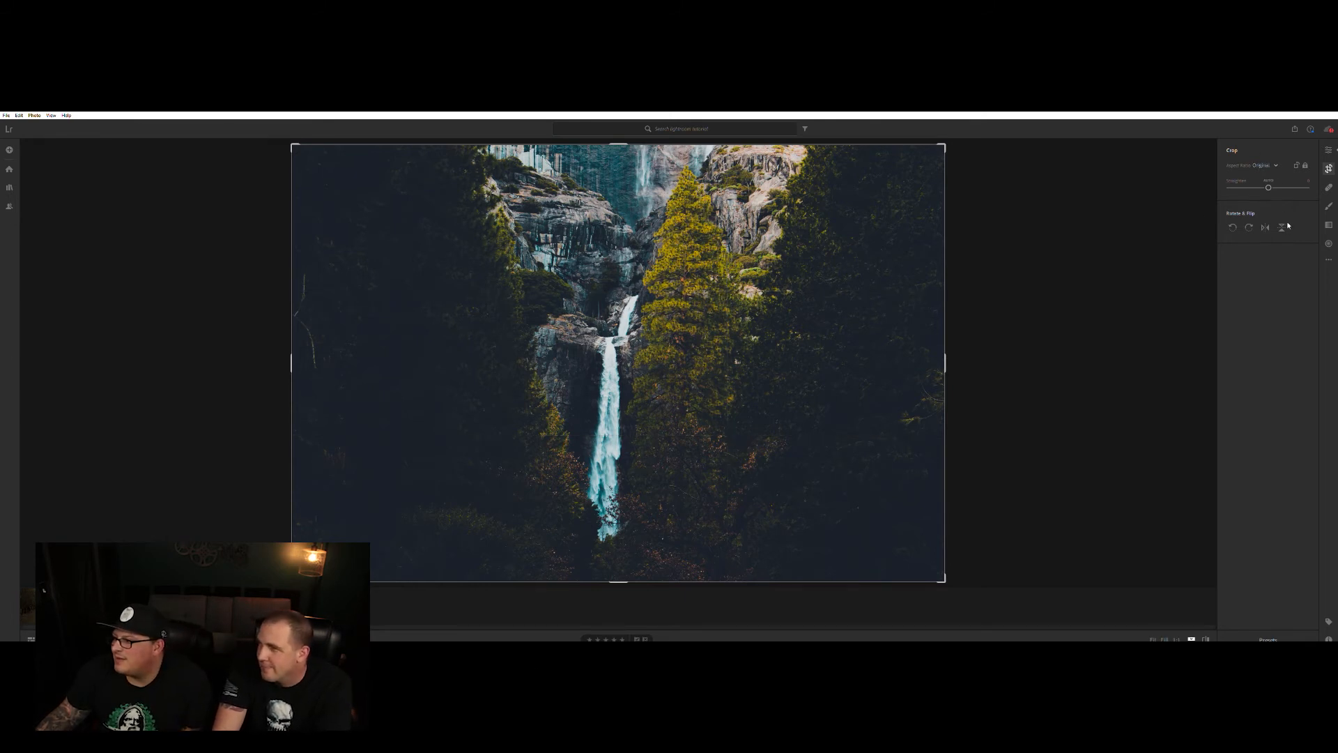
click(1280, 240)
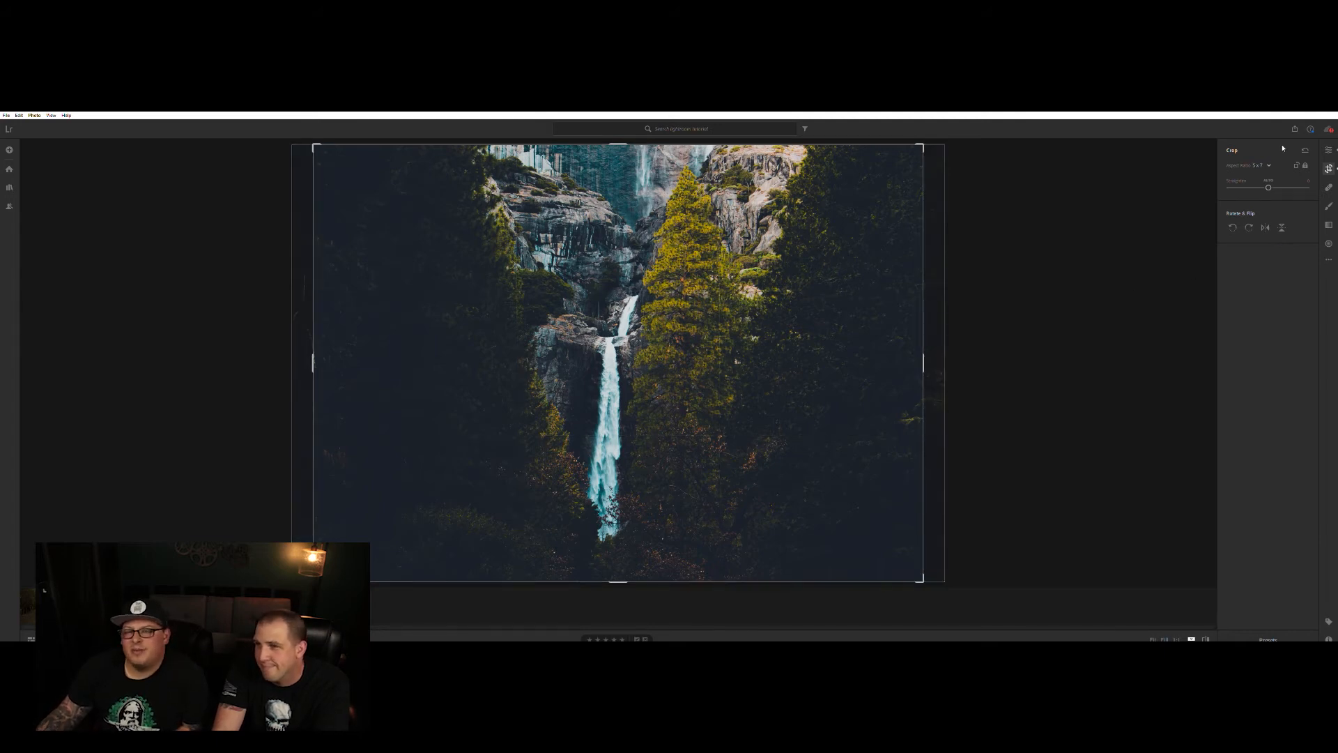
key(ctrl+alt+r)
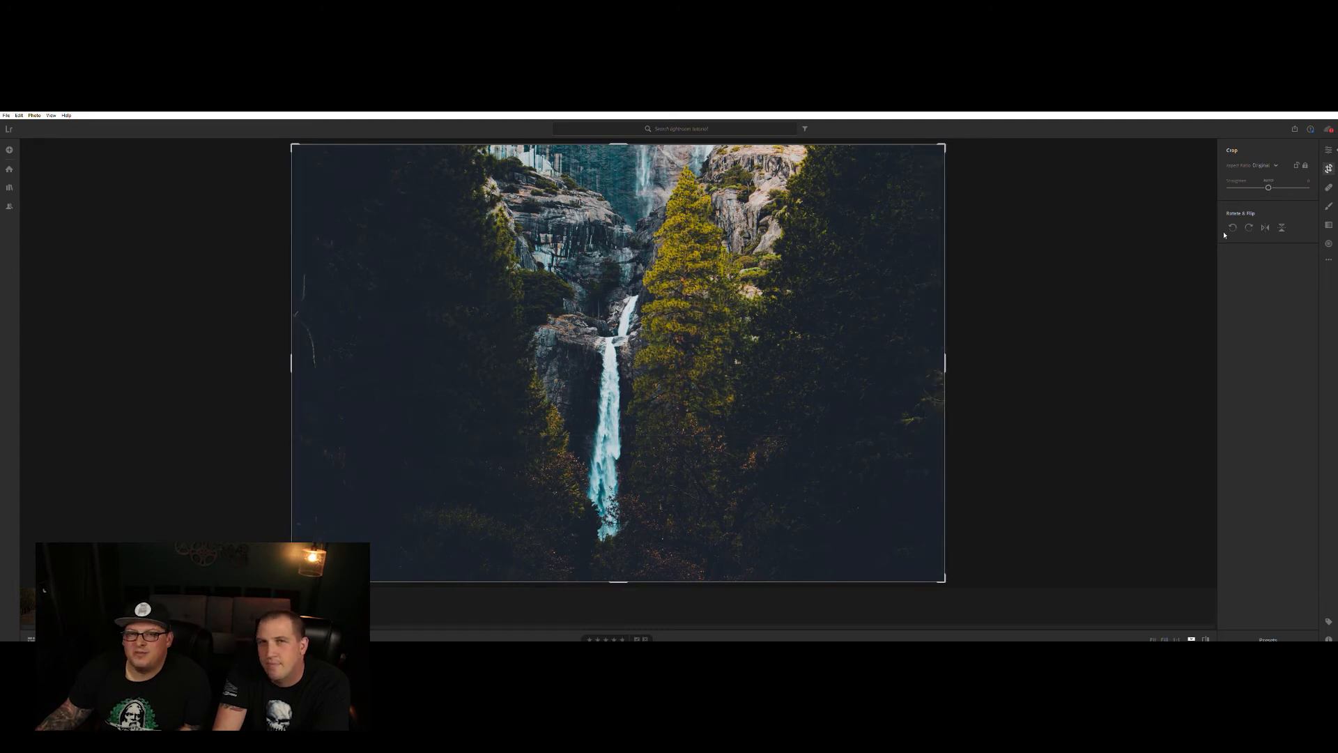
Heal a small spot on the upper rock face, trying the healing opacity at 0 and restoring it to full
click(1329, 187)
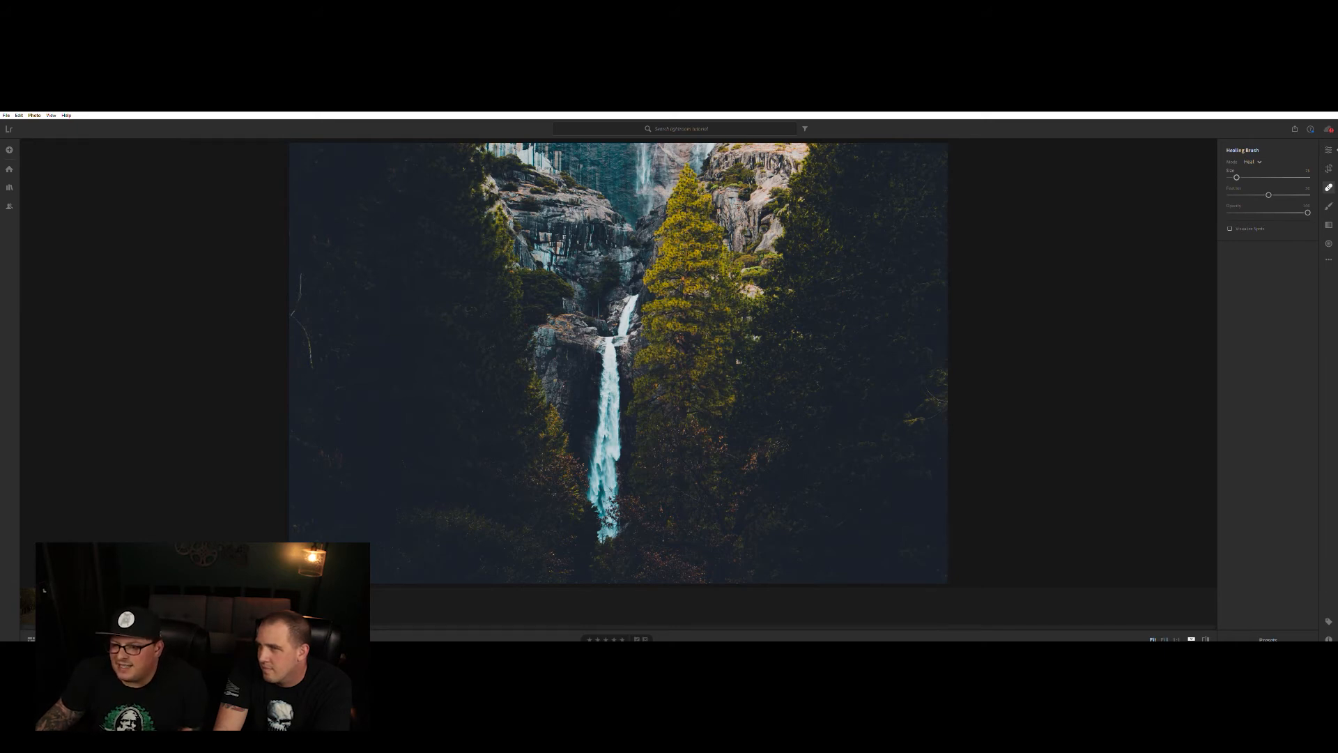
click(599, 197)
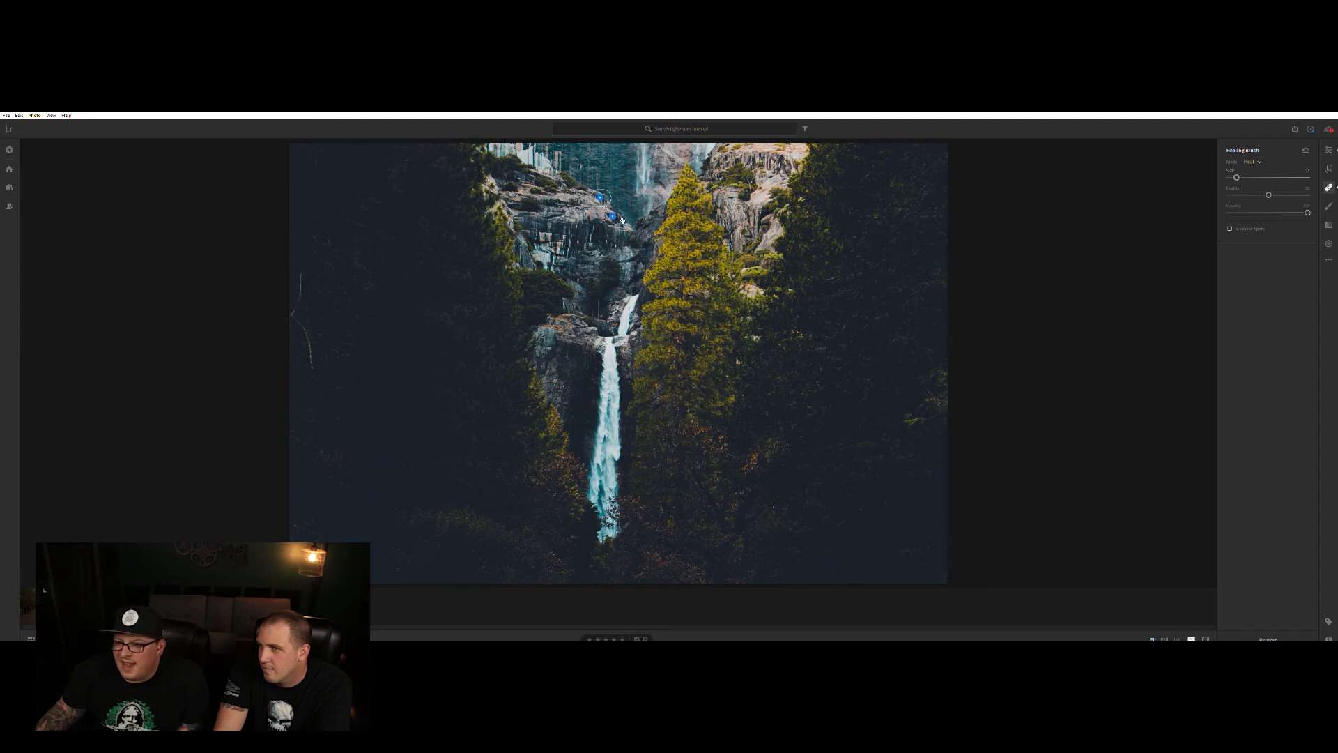
mouse_move(616, 214)
mouse_down()
mouse_move(624, 205)
mouse_move(604, 219)
mouse_up()
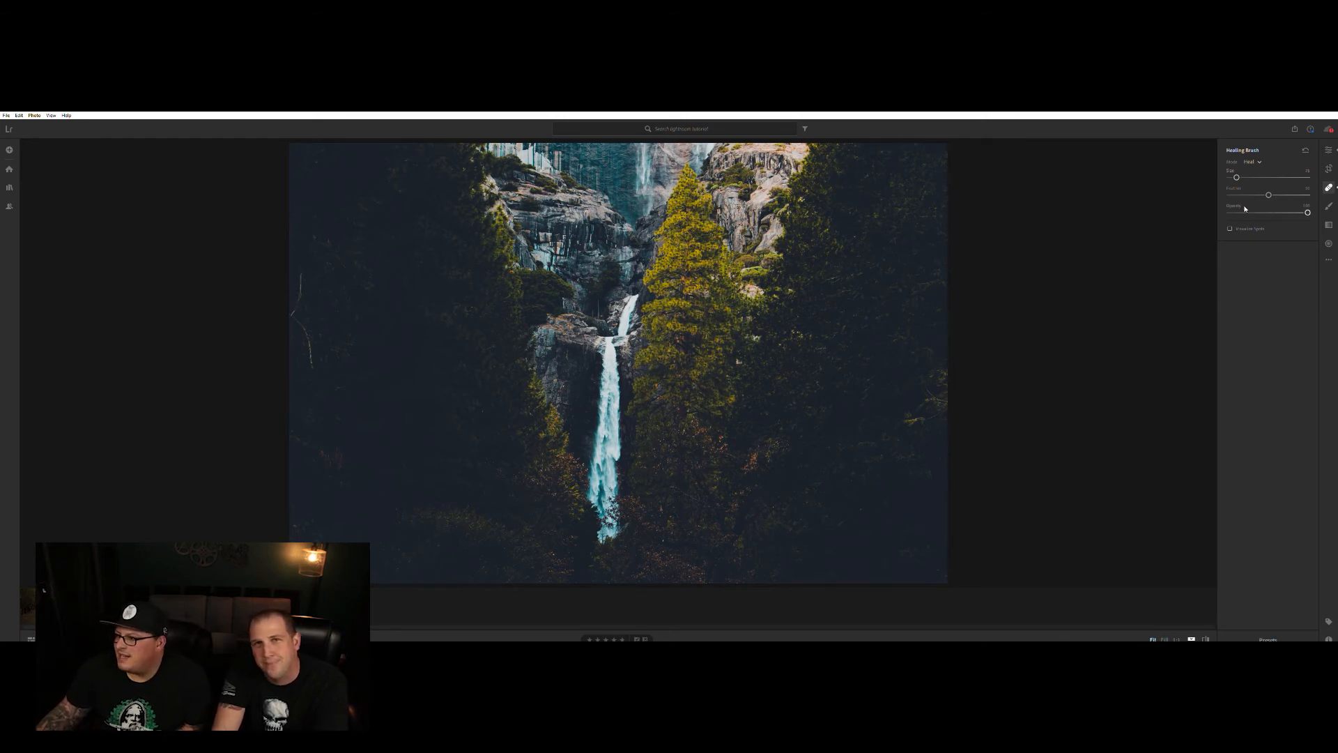
drag(1308, 210, 1207, 208)
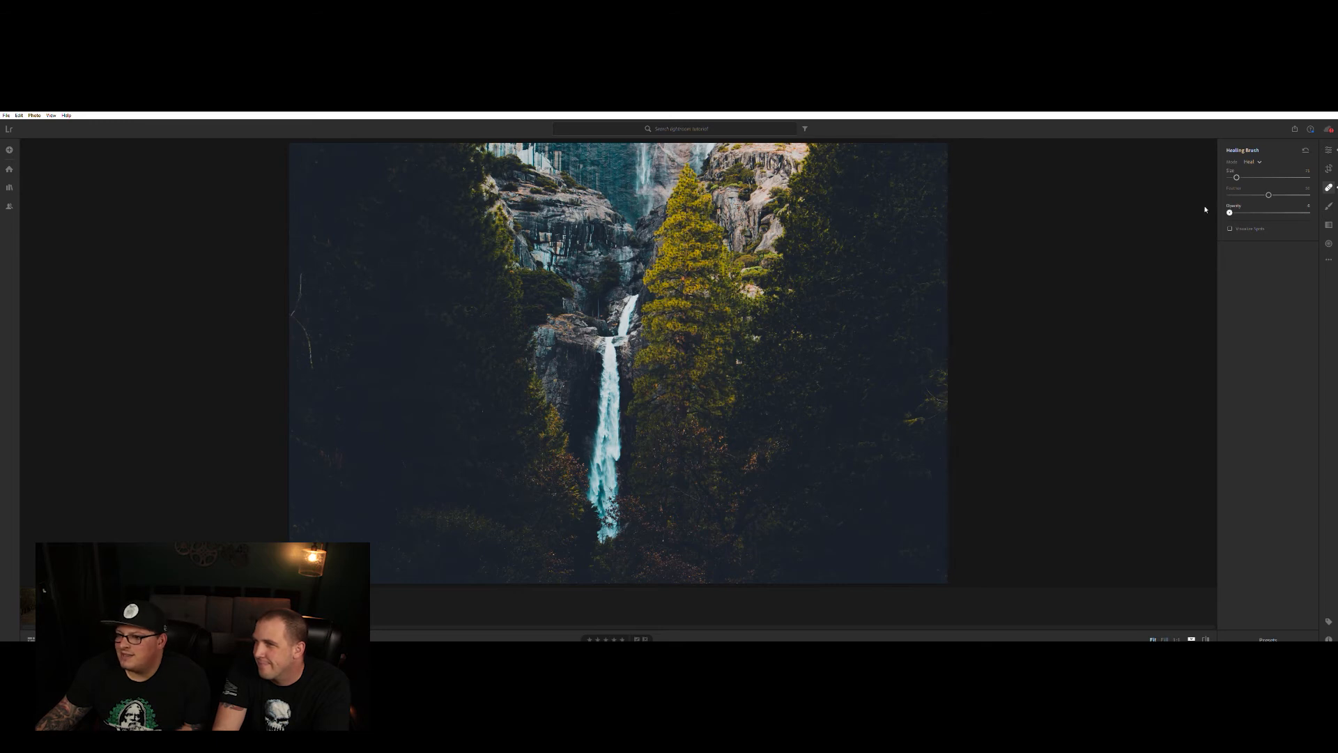
drag(1318, 210, 1337, 209)
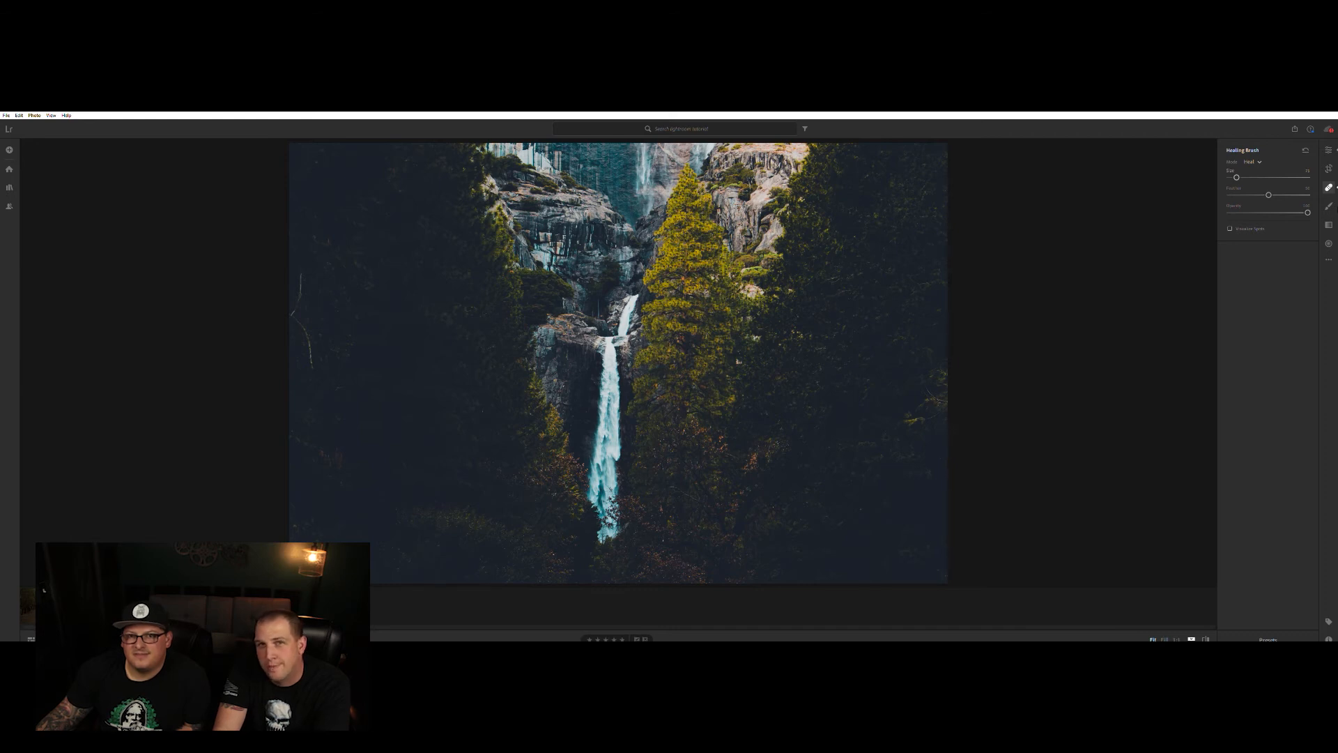
Paint a brush adjustment mask over the full length of the waterfall
click(1329, 205)
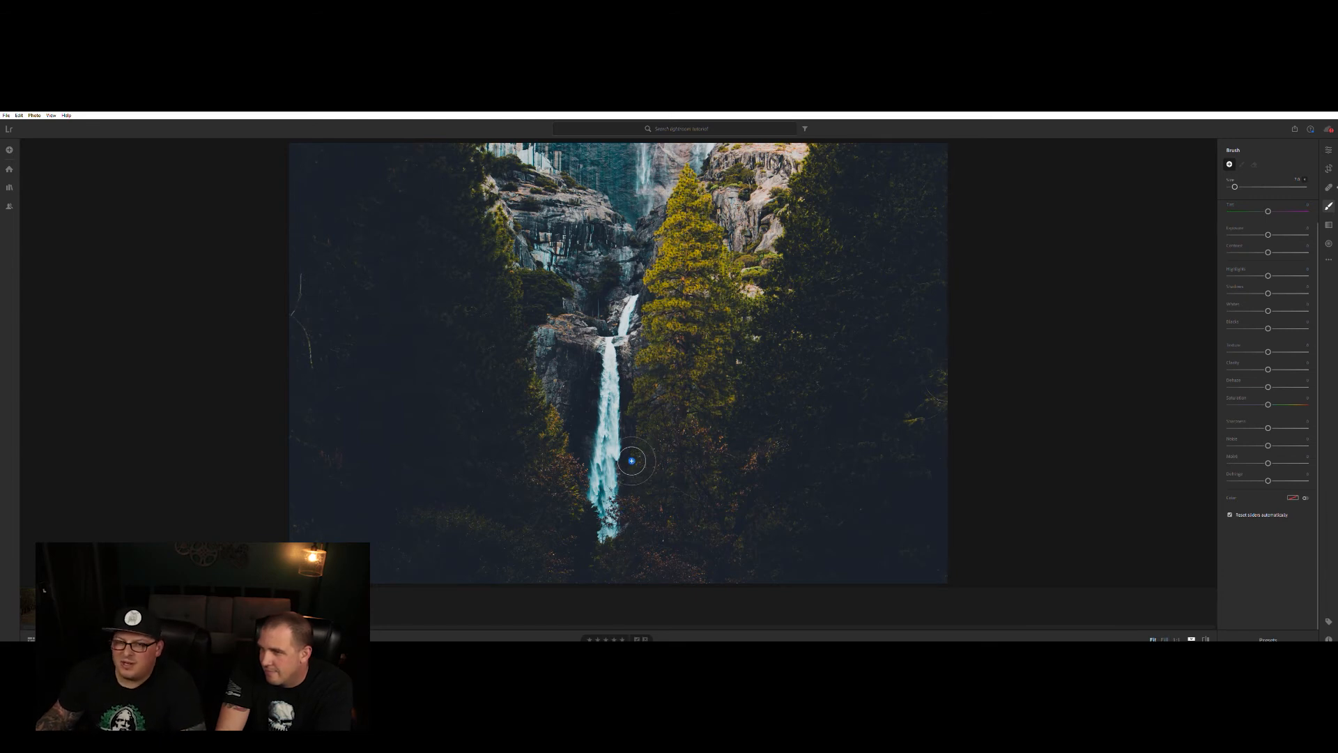
mouse_move(637, 456)
mouse_down()
mouse_move(632, 363)
mouse_move(634, 531)
mouse_move(639, 349)
mouse_up()
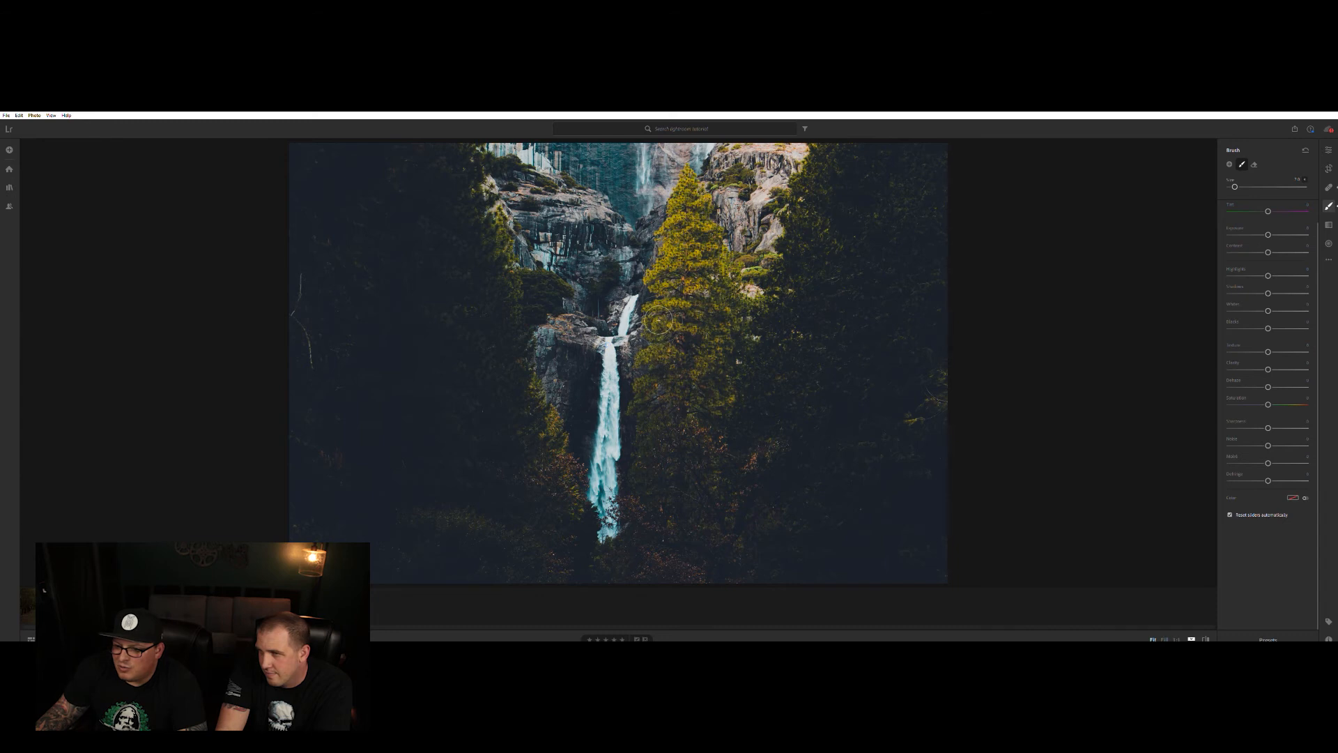
mouse_move(610, 342)
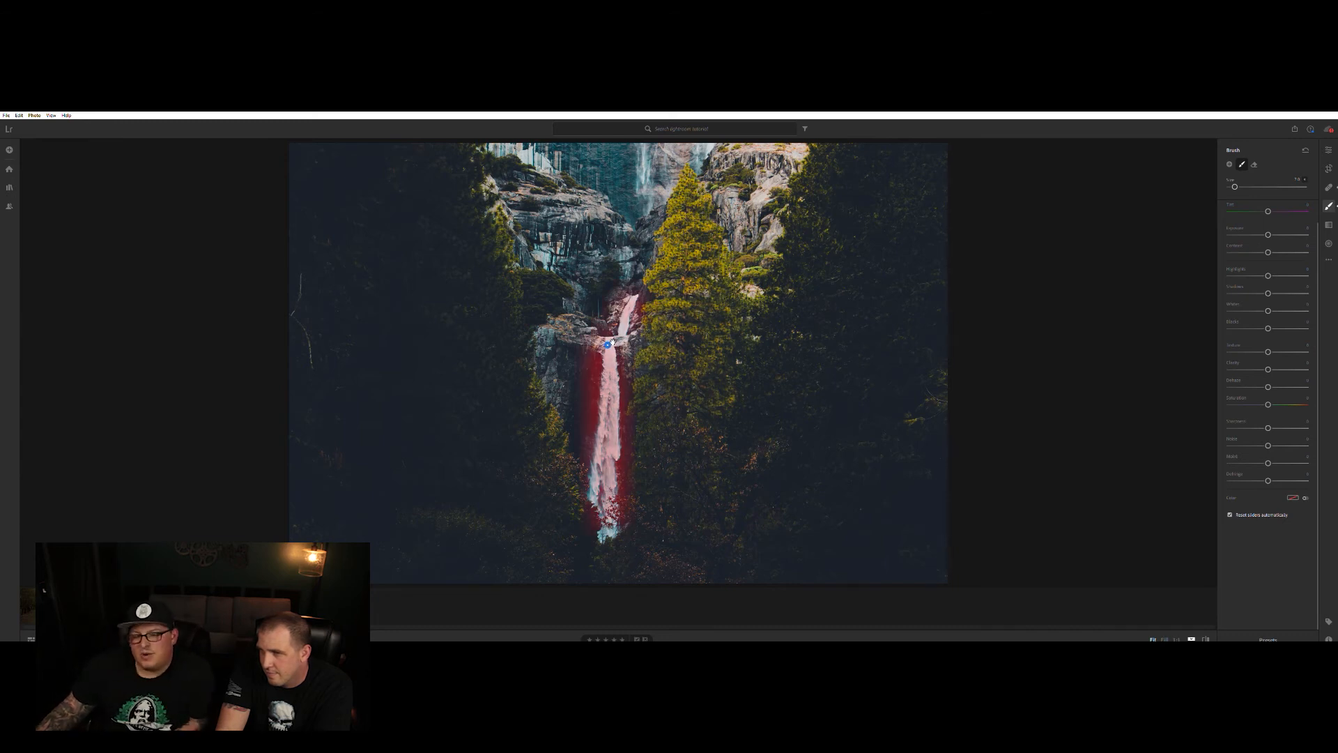
Try higher exposure, contrast, texture and clarity with darker shadows on the waterfall brush mask, and delete the mask
scroll(1313, 235, up, 2)
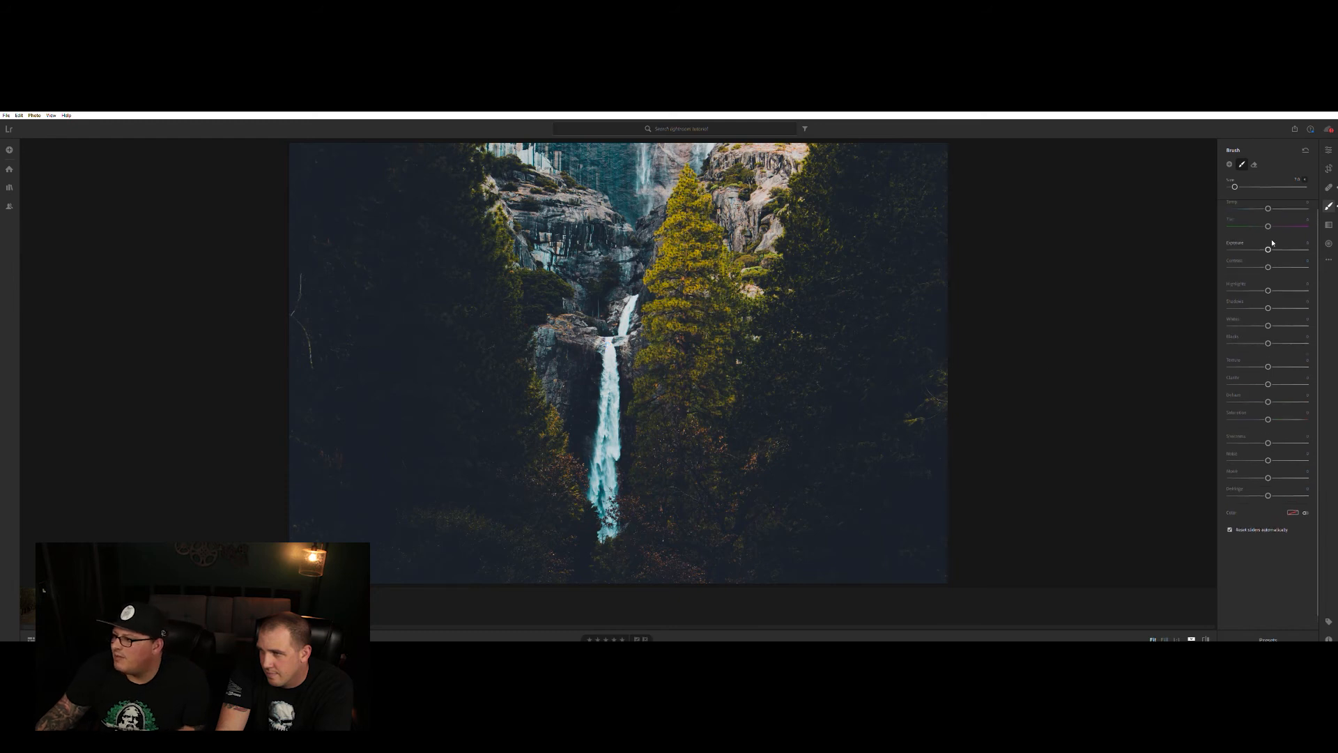
mouse_move(1268, 216)
mouse_down()
mouse_move(1306, 217)
mouse_move(1211, 207)
mouse_move(1266, 209)
mouse_move(1286, 233)
mouse_move(1262, 233)
mouse_move(1293, 232)
mouse_move(1280, 298)
mouse_up()
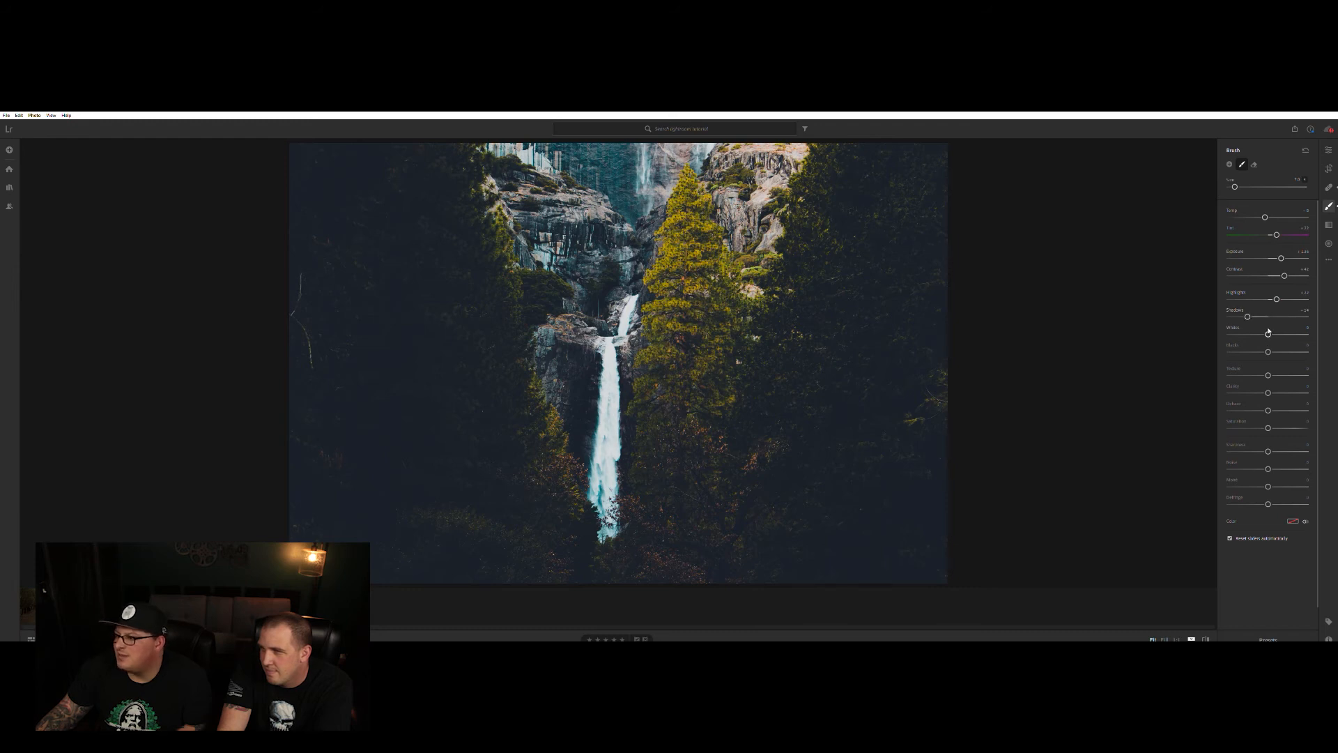
mouse_move(1268, 333)
mouse_down()
mouse_move(1251, 352)
mouse_move(1275, 374)
mouse_move(1273, 451)
mouse_move(1289, 468)
mouse_up()
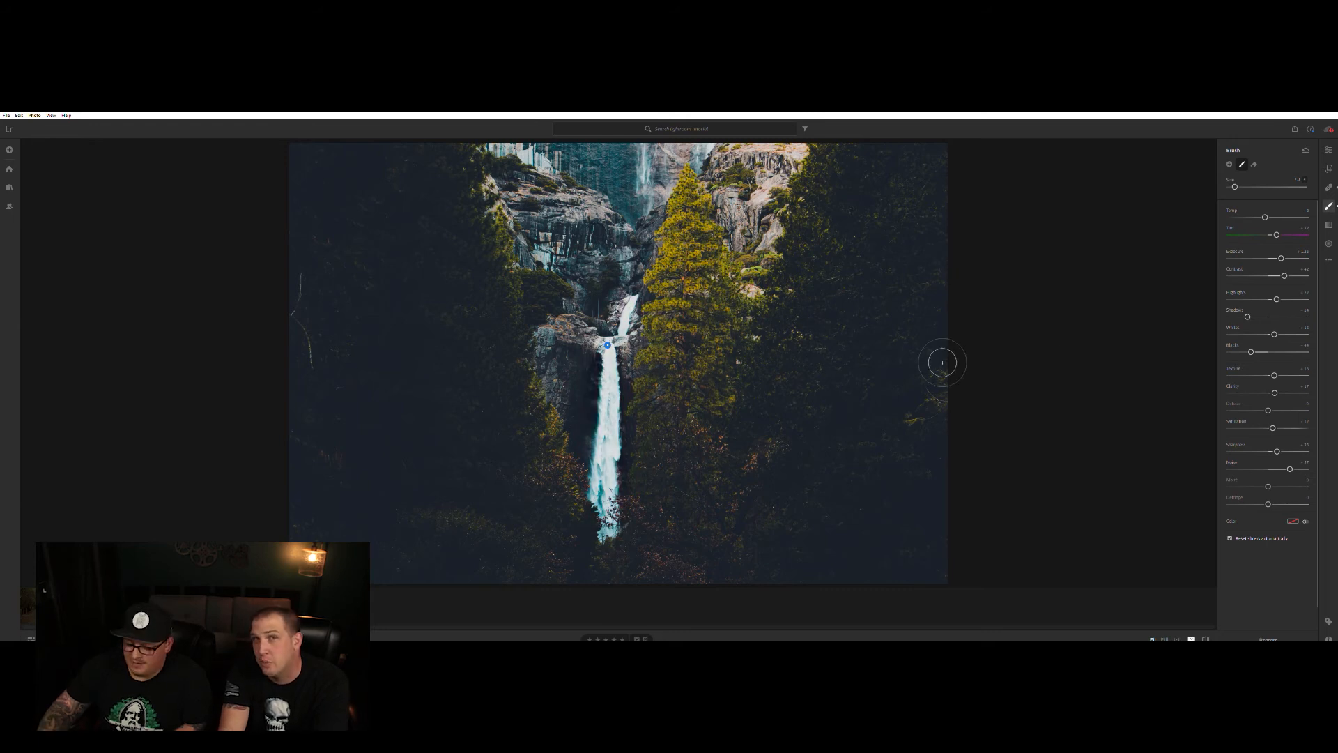
key(Delete)
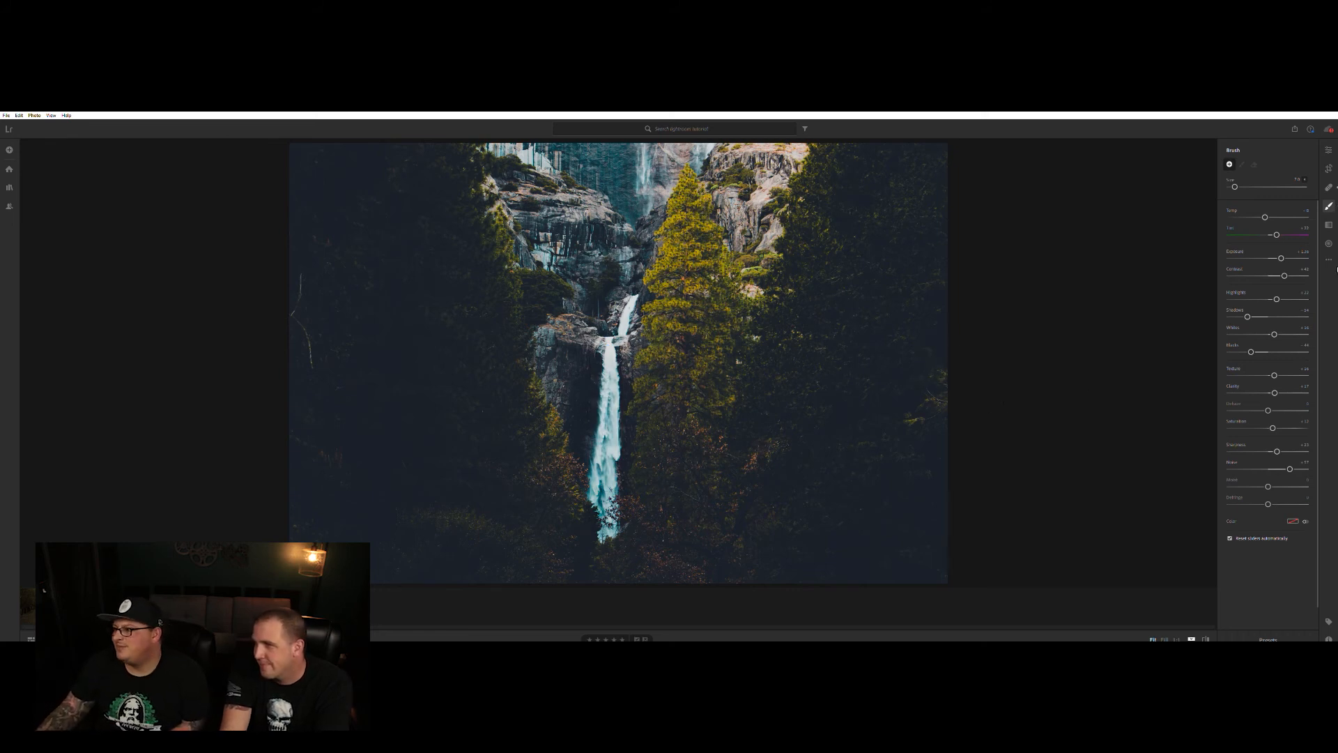
Add a linear gradient from the photo's left edge to the waterfall and raise its exposure to brighten the dark trees
click(1328, 223)
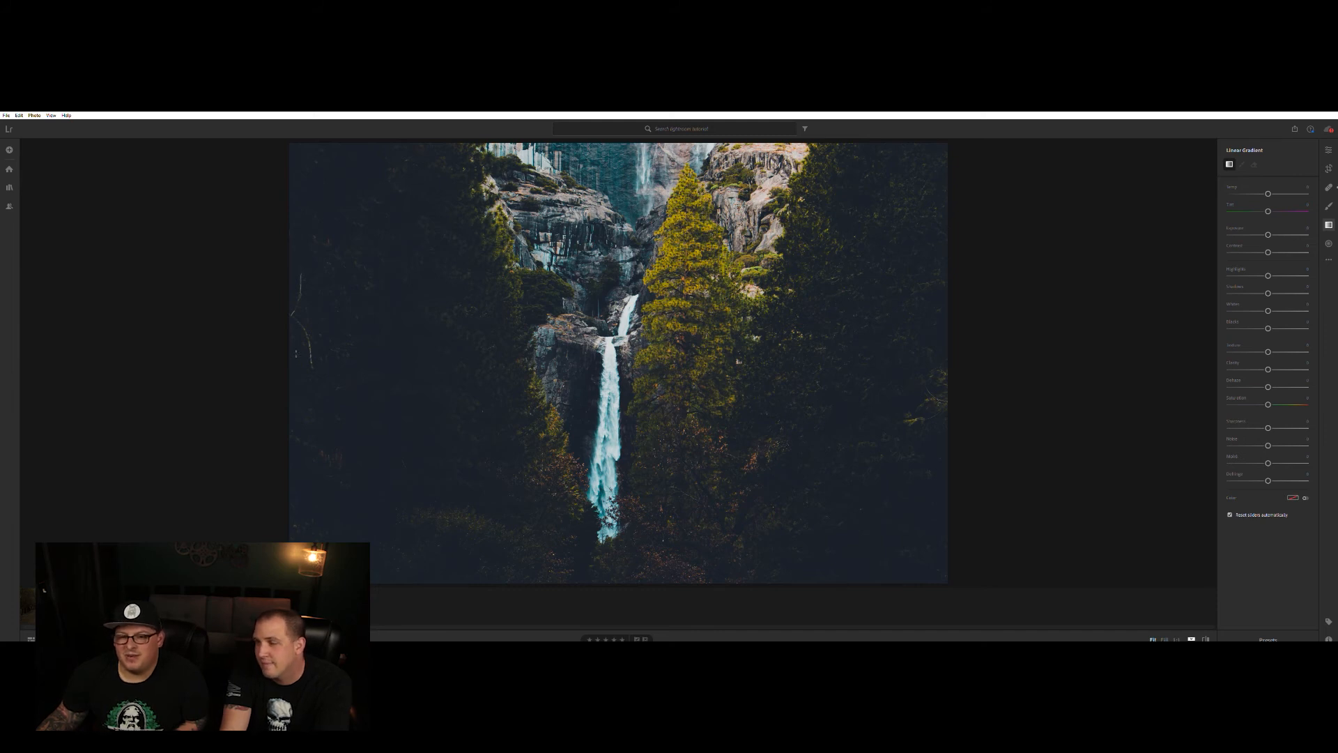
drag(292, 354, 527, 353)
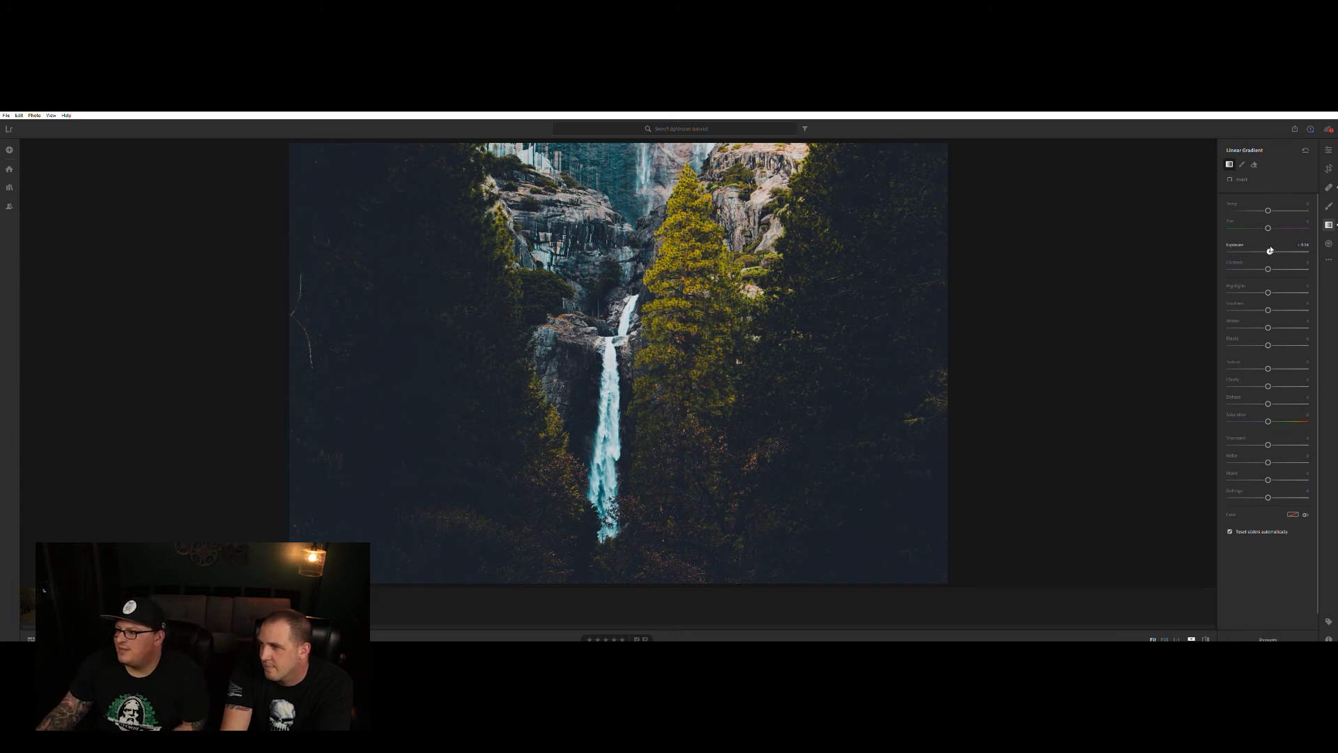
drag(1268, 251, 1279, 249)
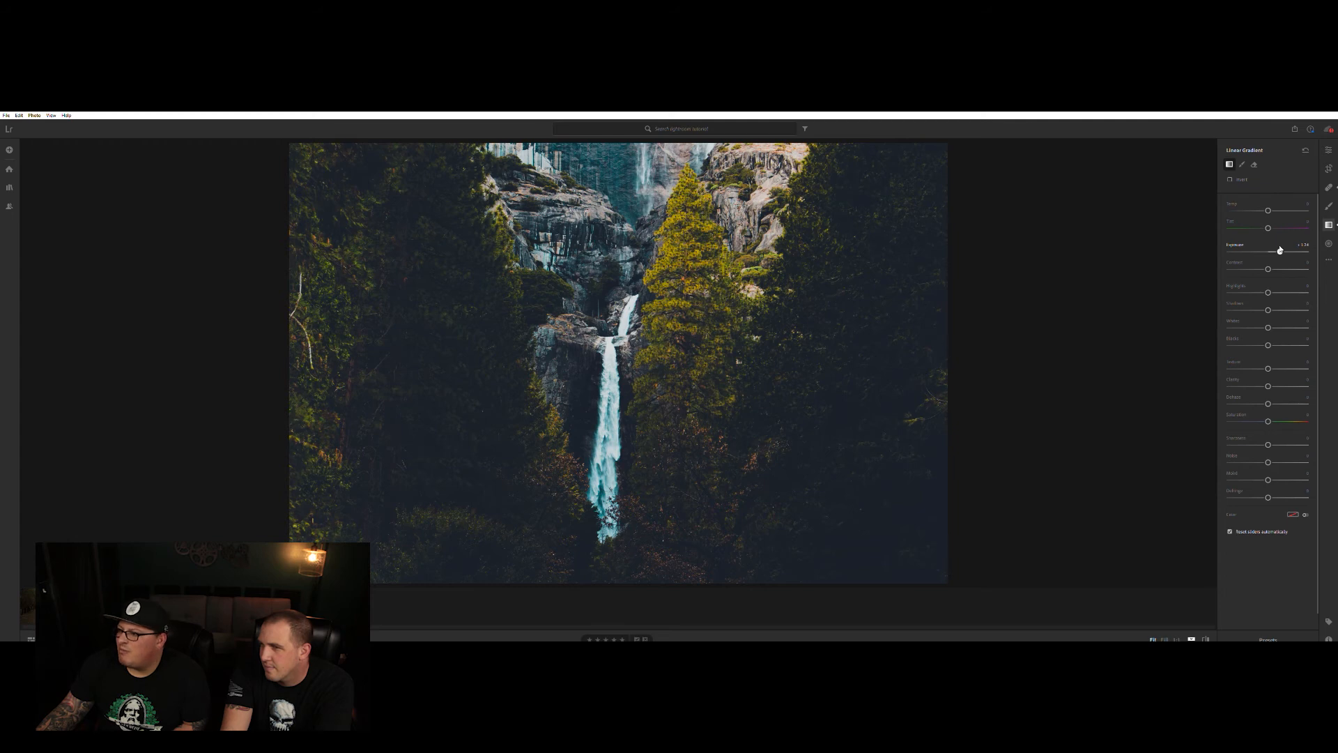
drag(526, 366, 605, 361)
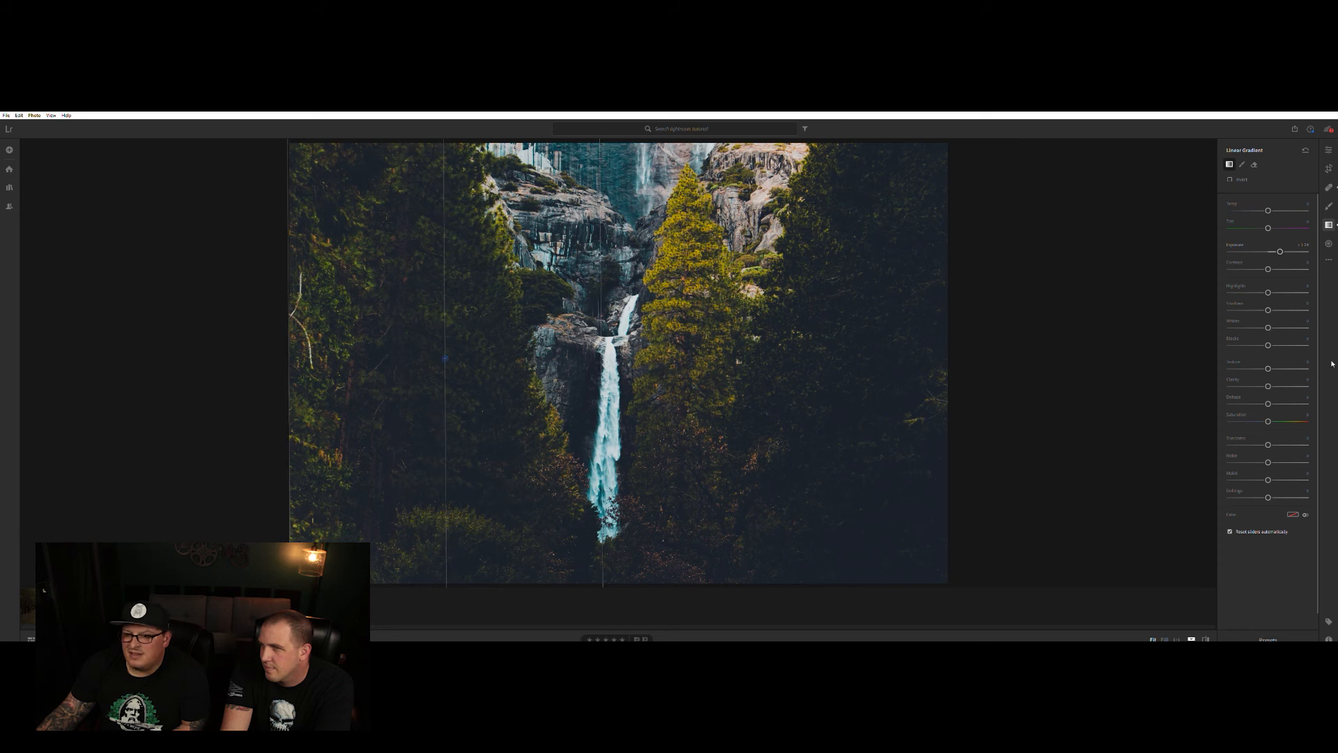
Increase the contrast, texture and clarity of the linear gradient over the left-hand trees
drag(1269, 263, 1281, 263)
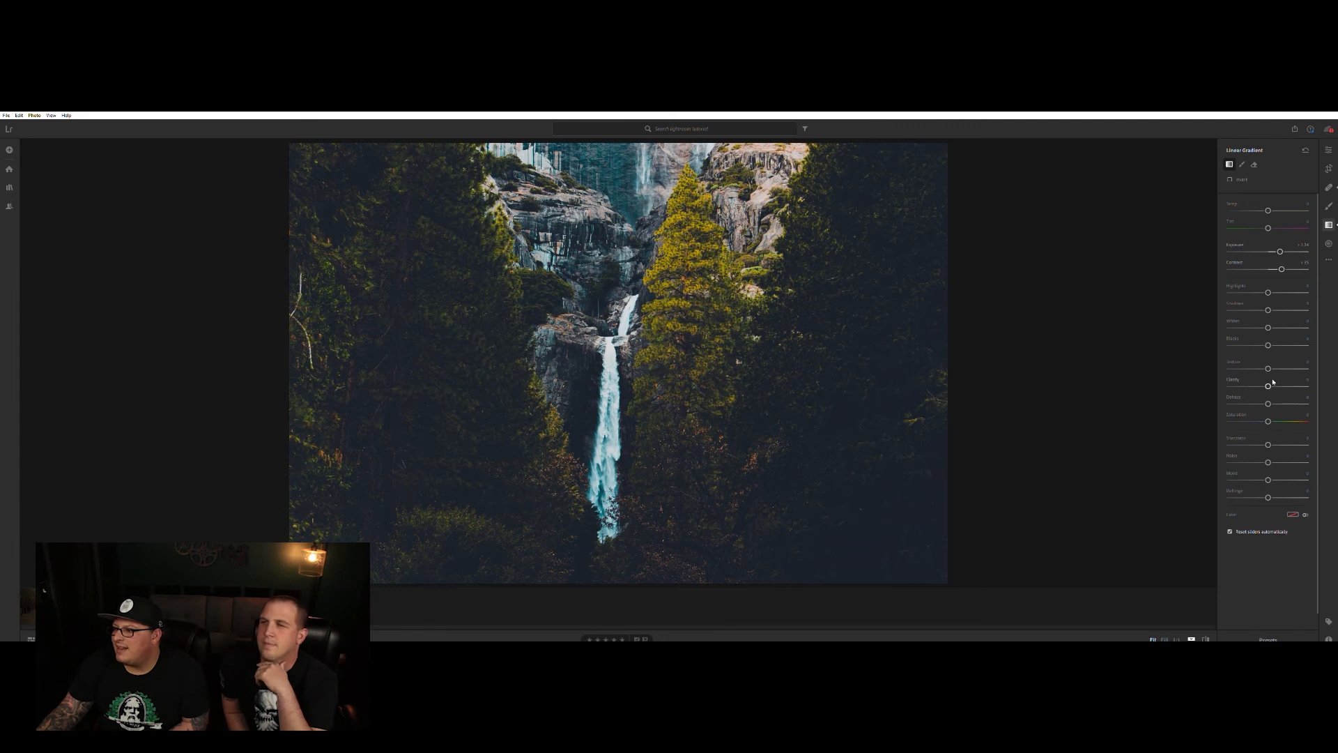
drag(1268, 365, 1279, 383)
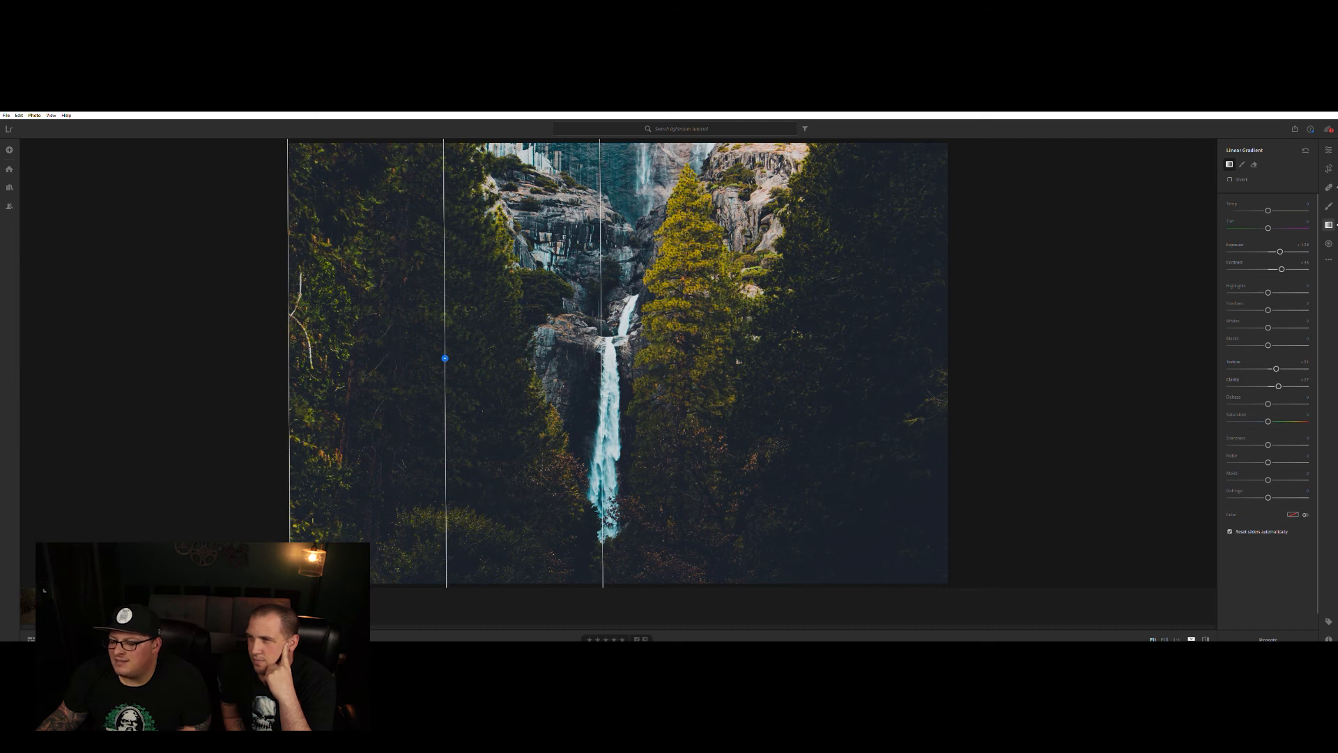
Try placing a second linear gradient near the photo's right edge and delete it
drag(680, 346, 901, 342)
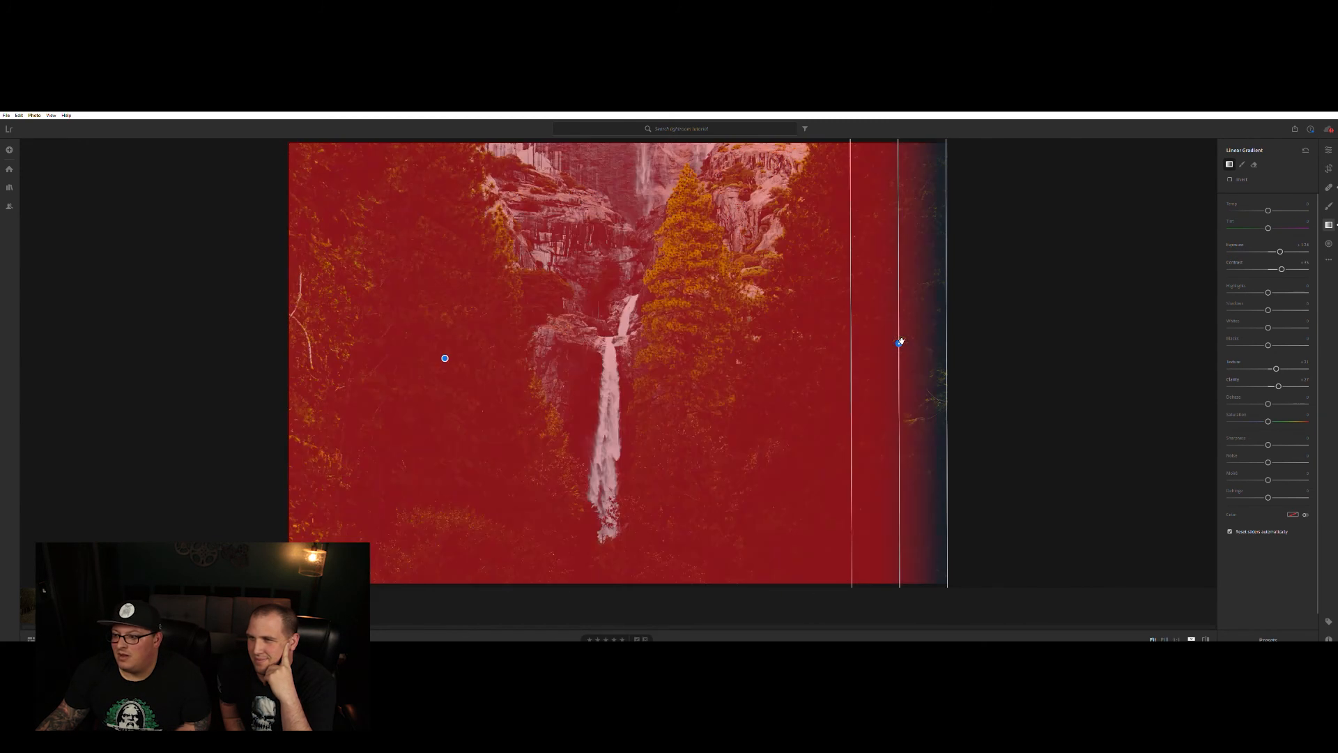
mouse_move(899, 342)
mouse_down()
mouse_move(200, 349)
mouse_move(1030, 350)
mouse_move(301, 350)
mouse_move(1021, 358)
mouse_move(891, 367)
mouse_up()
key(Delete)
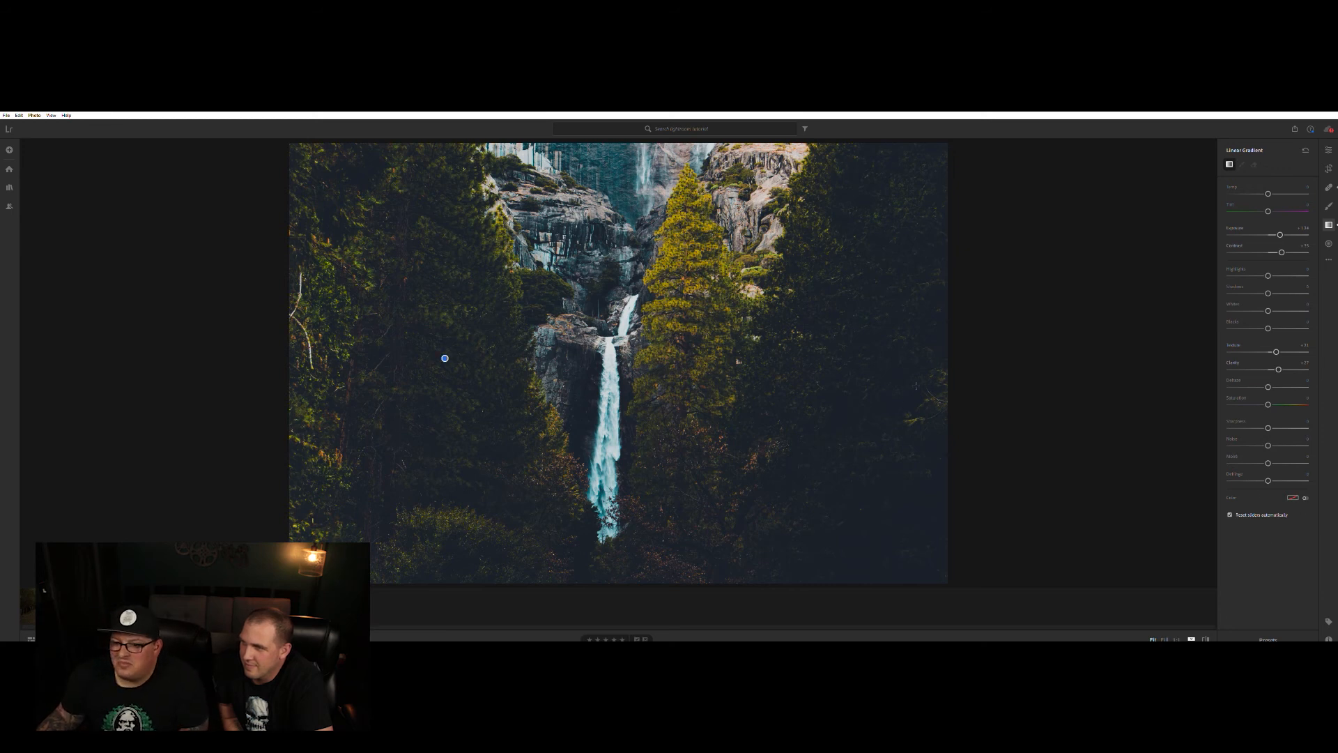
Add a linear gradient from just beyond the photo's right edge to the central yellow tree and lower its exposure slightly
drag(996, 389, 664, 382)
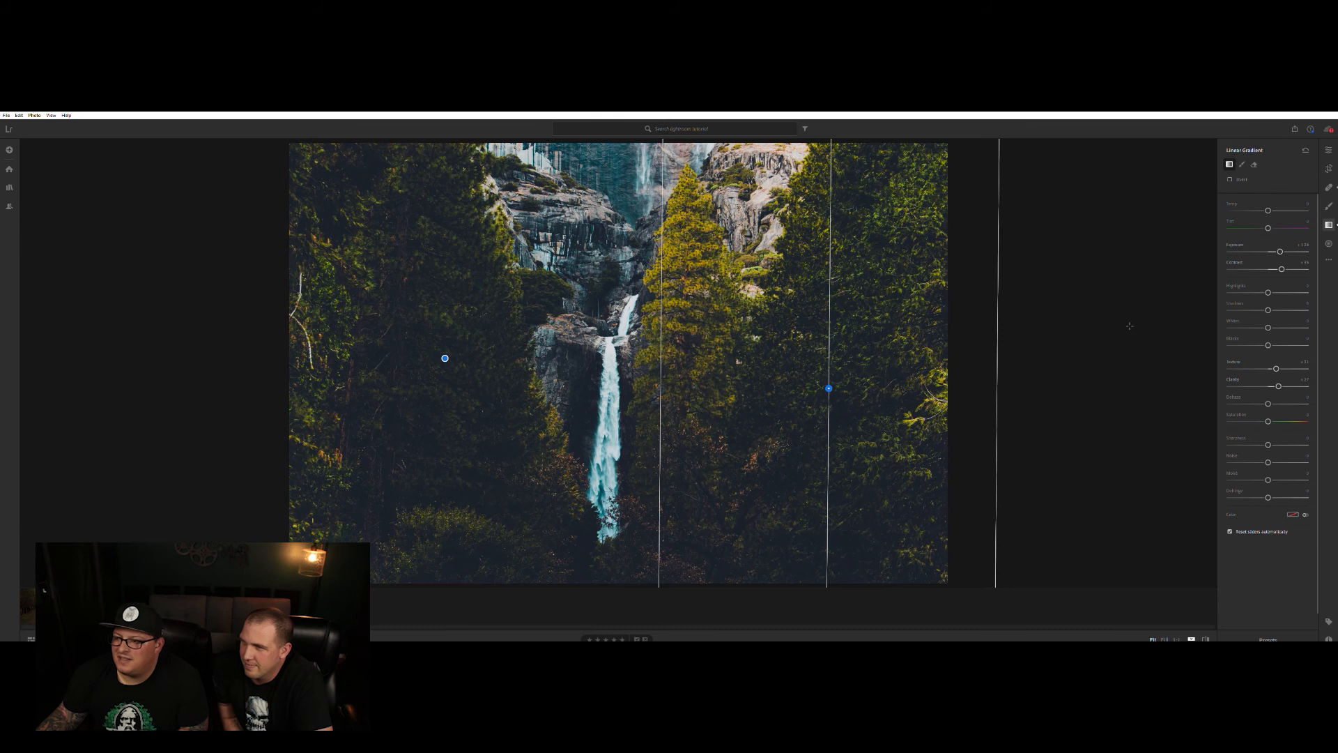
drag(1279, 251, 1275, 250)
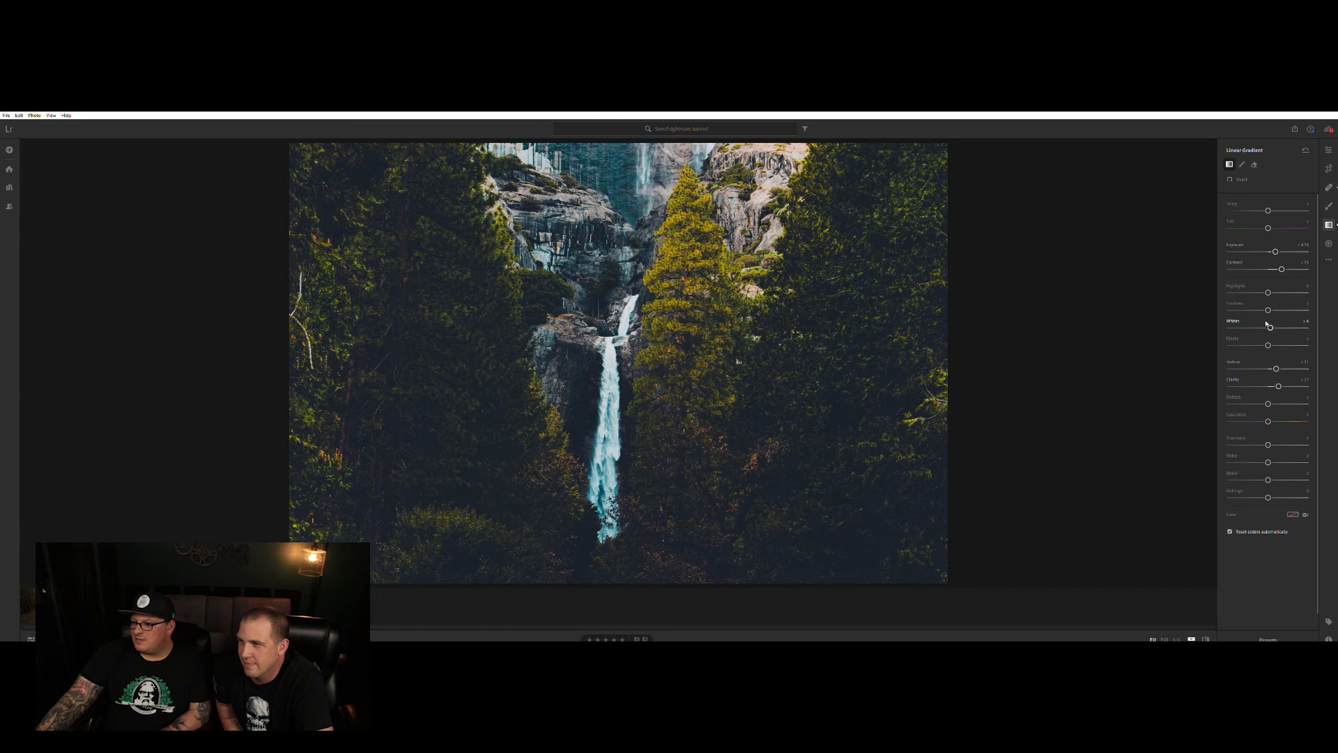
Extend the left-hand linear gradient's inner edge past the waterfall to the central yellow tree and leave gradient editing
click(445, 357)
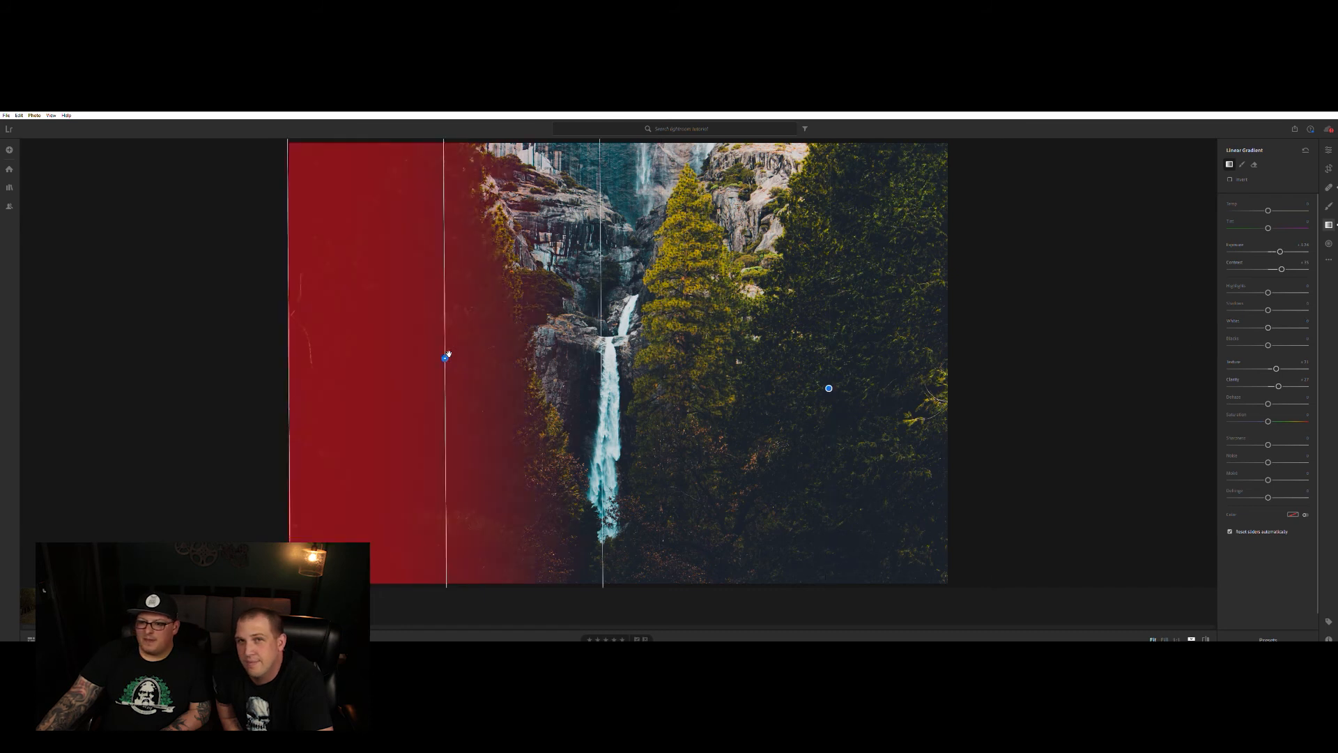
drag(606, 368, 674, 370)
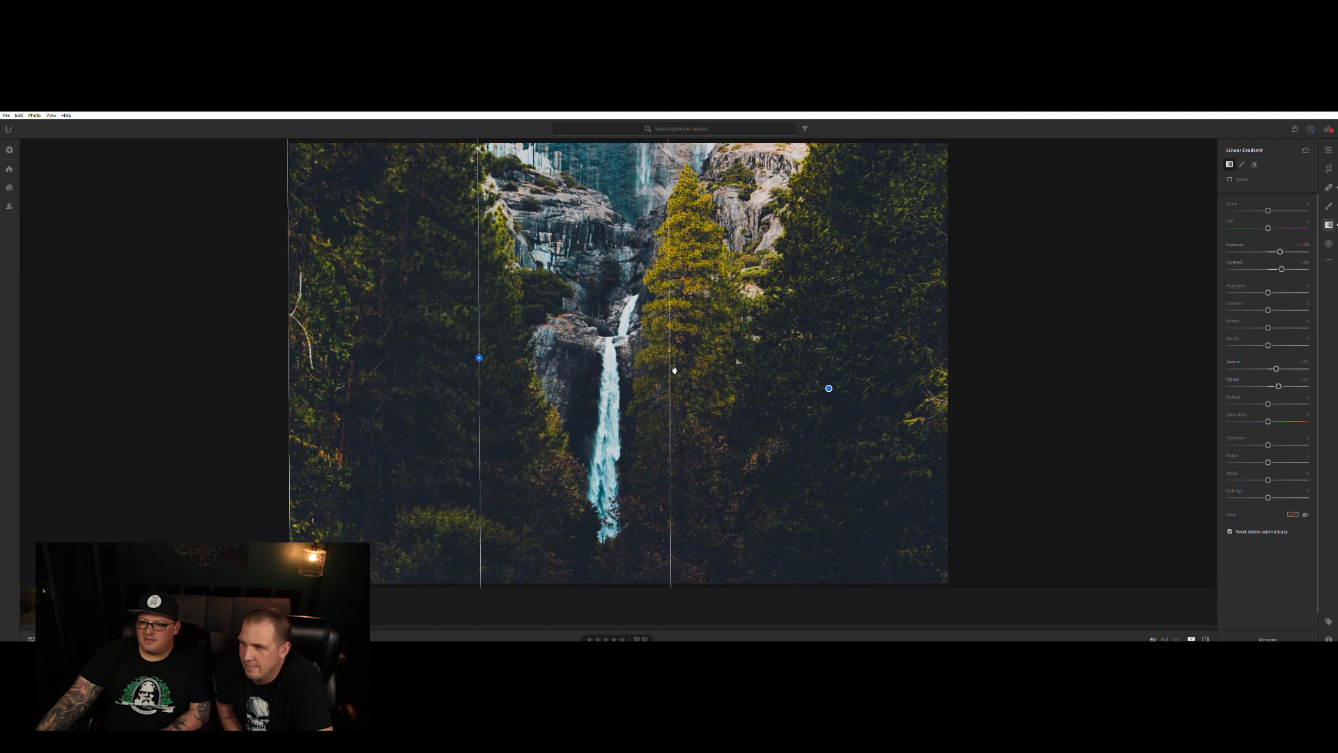
click(1328, 150)
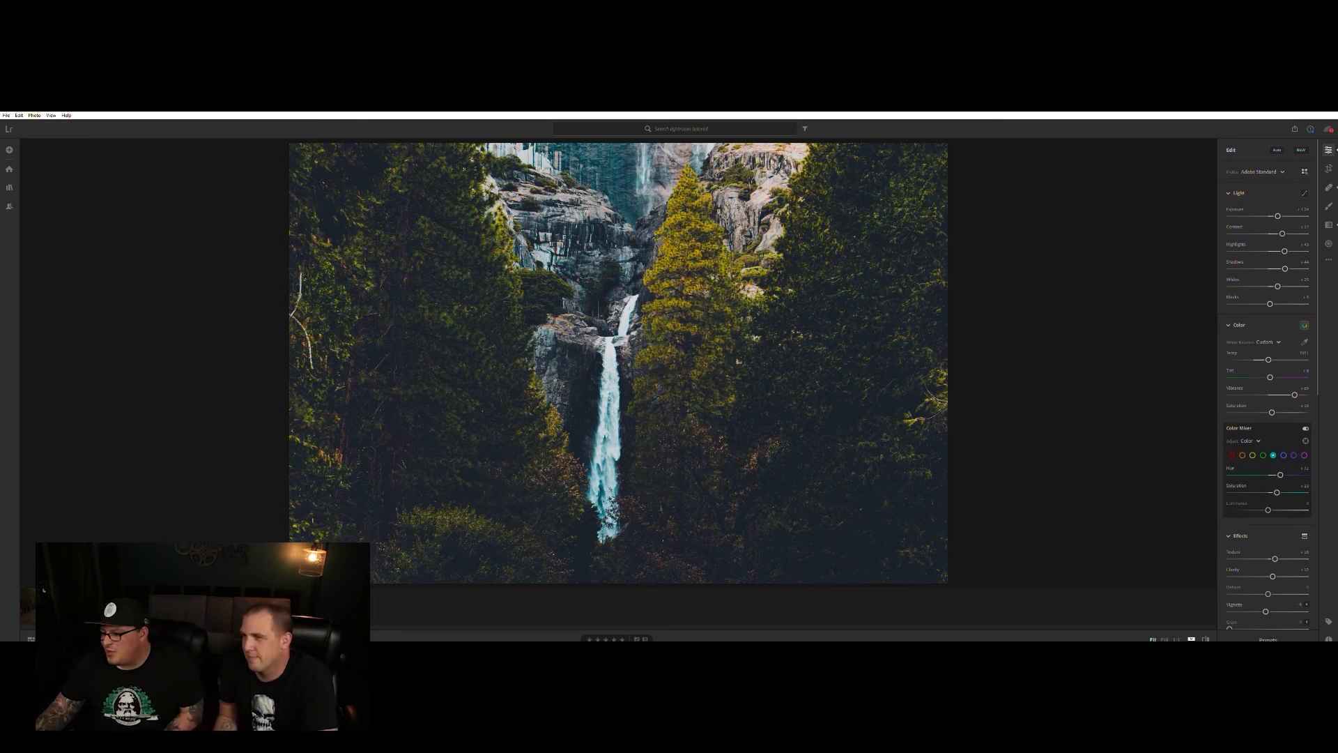
Compare the edited waterfall photo with its unedited original and return to the edited version
click(1205, 637)
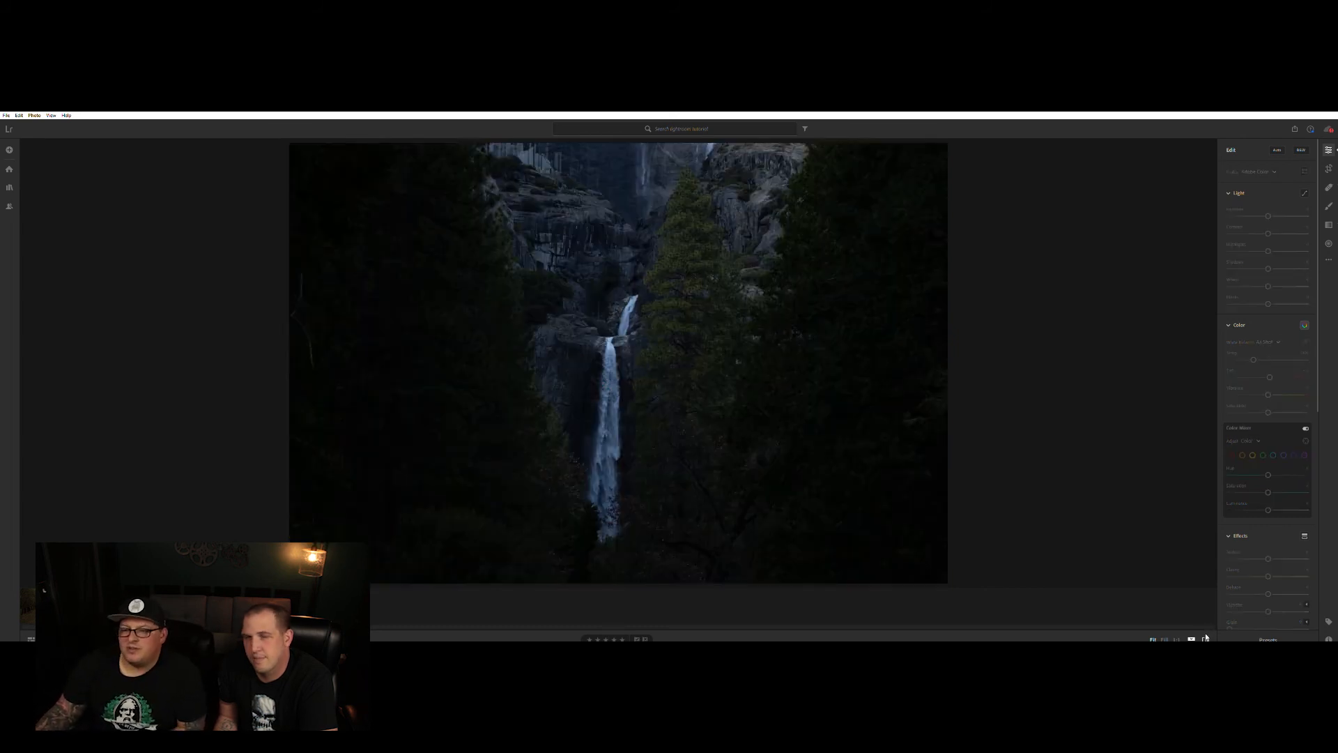
click(1205, 637)
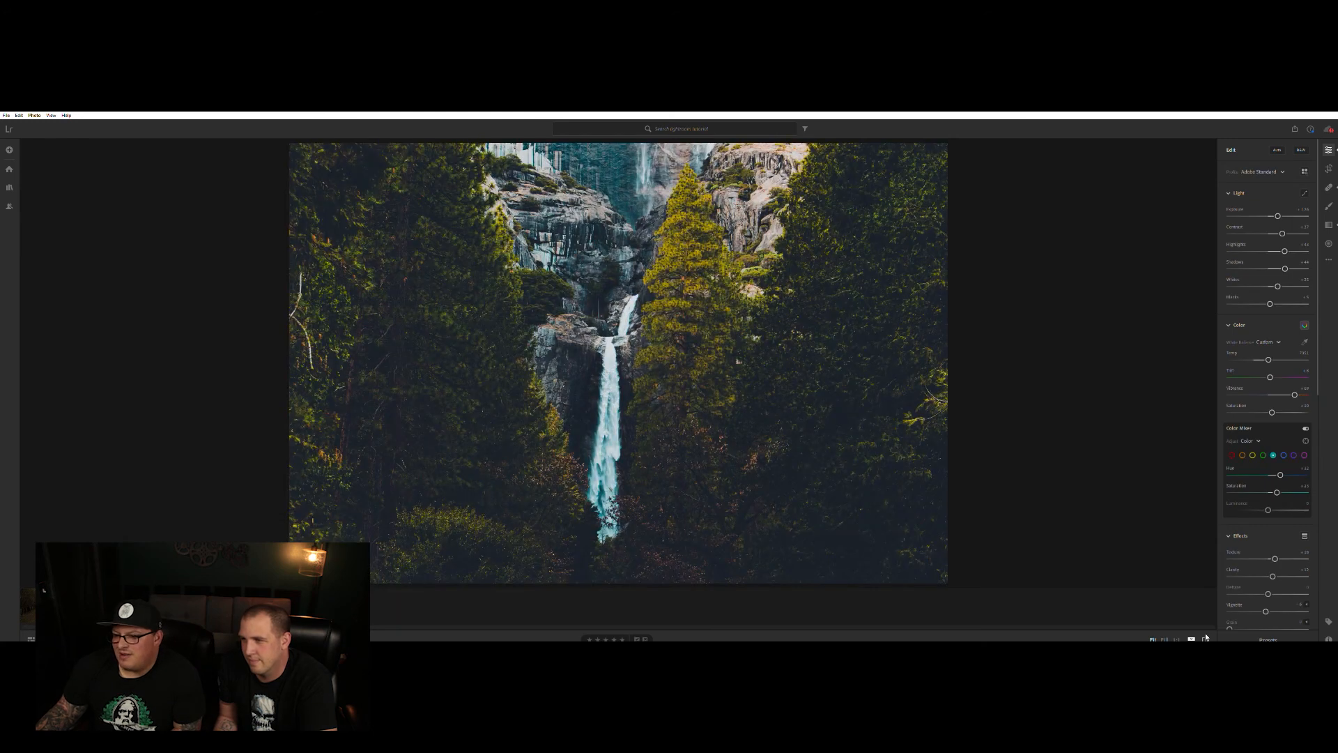